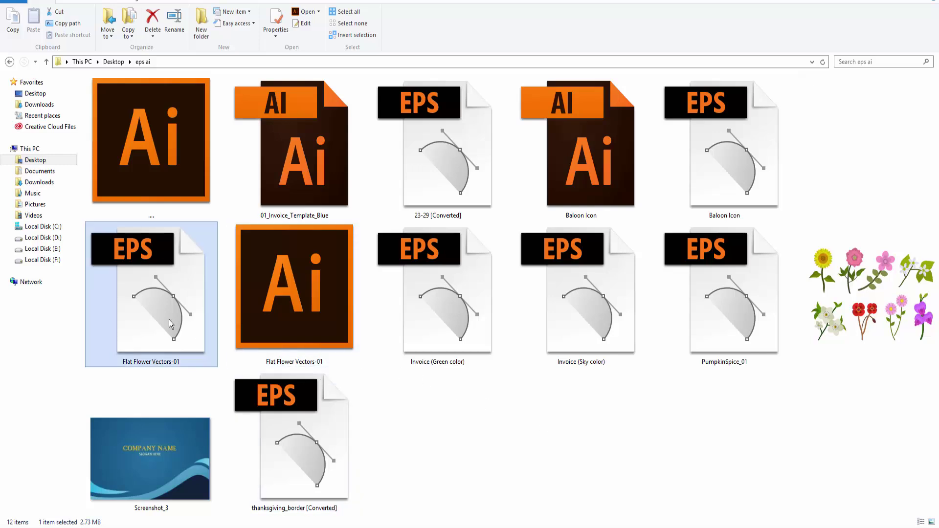
- Place Flat Flower Vectors-01.eps in the Illustrator document, scale it to about 528 × 362 pt and position it on the artboard
drag(169, 318, 412, 305)
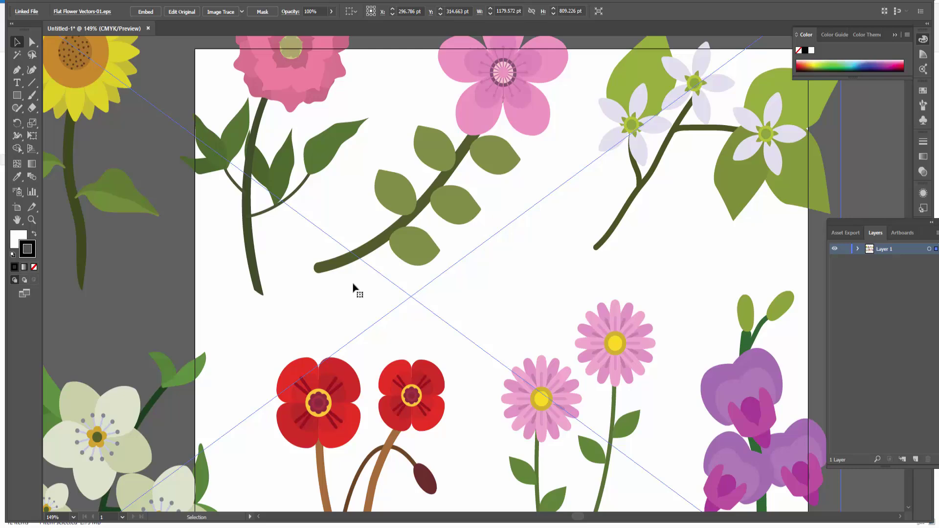
drag(419, 374, 507, 436)
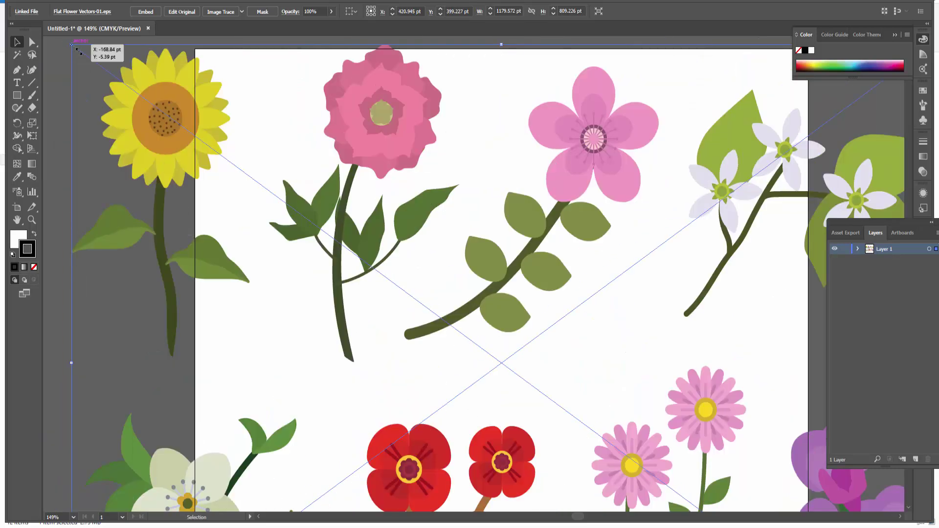
drag(72, 45, 246, 222)
drag(334, 303, 334, 303)
drag(442, 360, 389, 255)
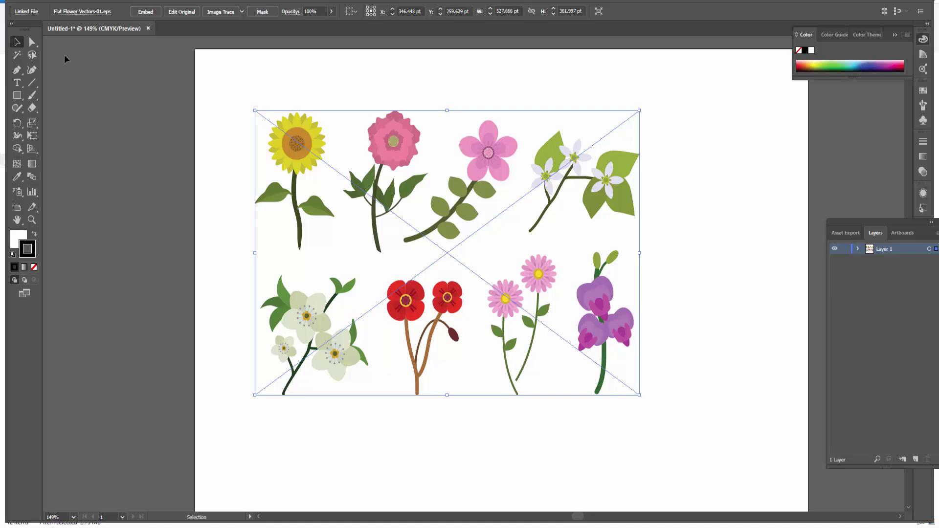
- Export the artwork to the Desktop as a Windows Metafile (*.WMF) named "type file name"
click(37, 1)
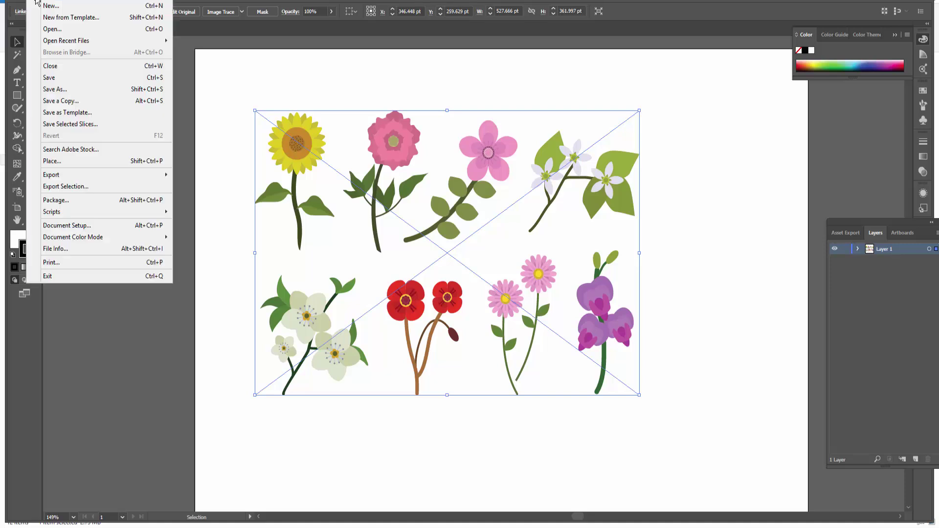
mouse_move(90, 178)
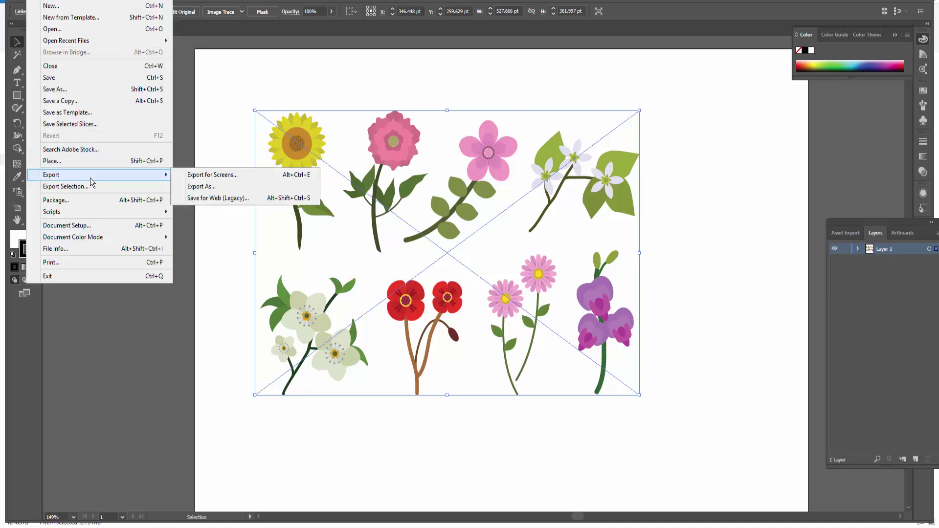
click(191, 186)
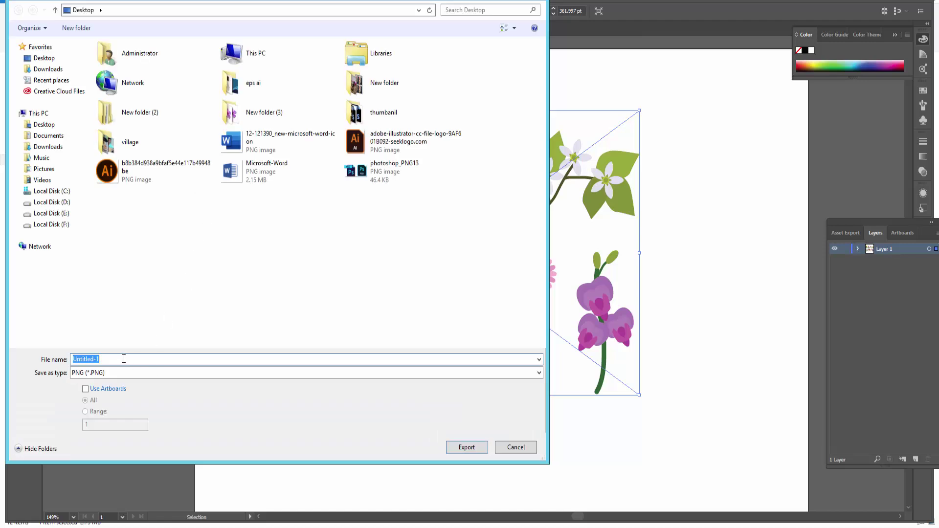
text(type file name)
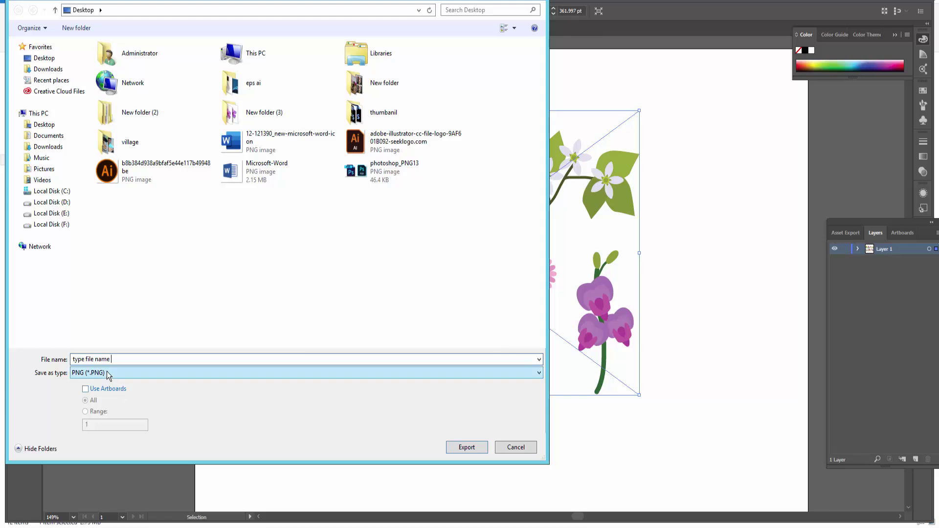
click(109, 372)
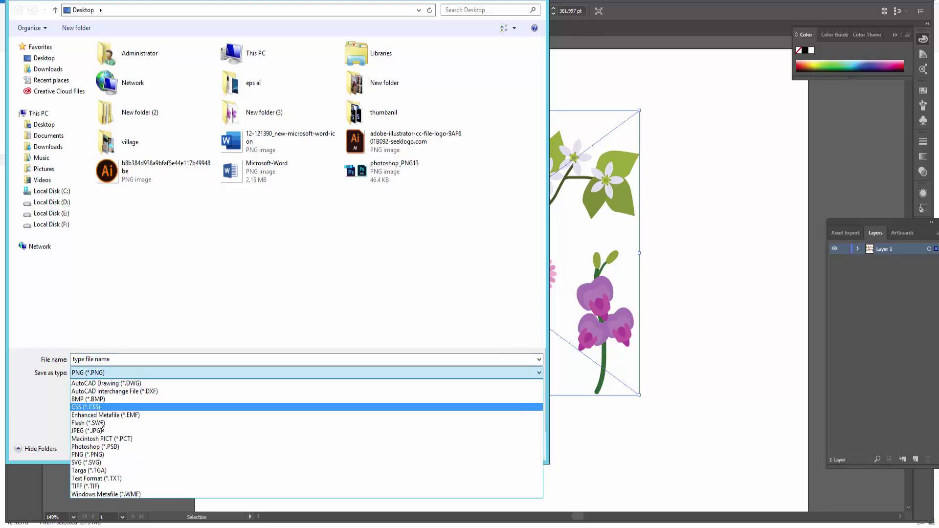
click(107, 494)
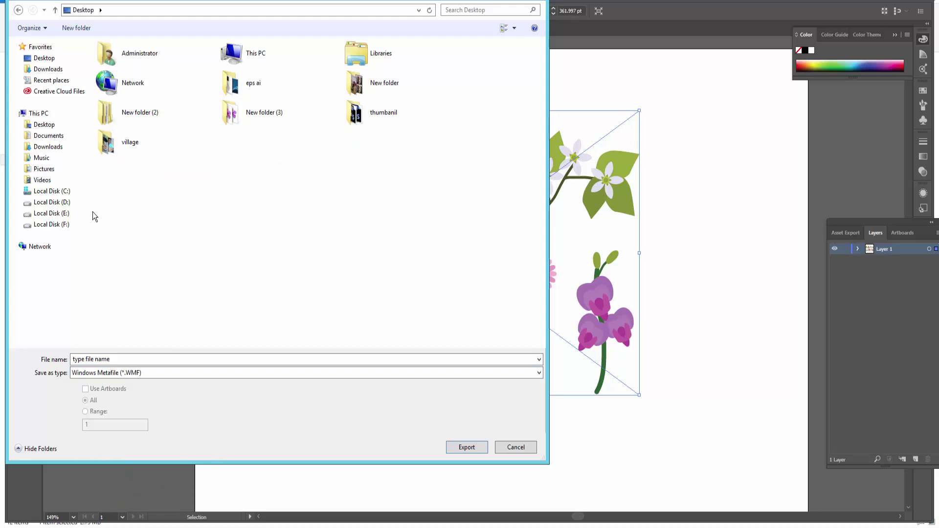
click(36, 62)
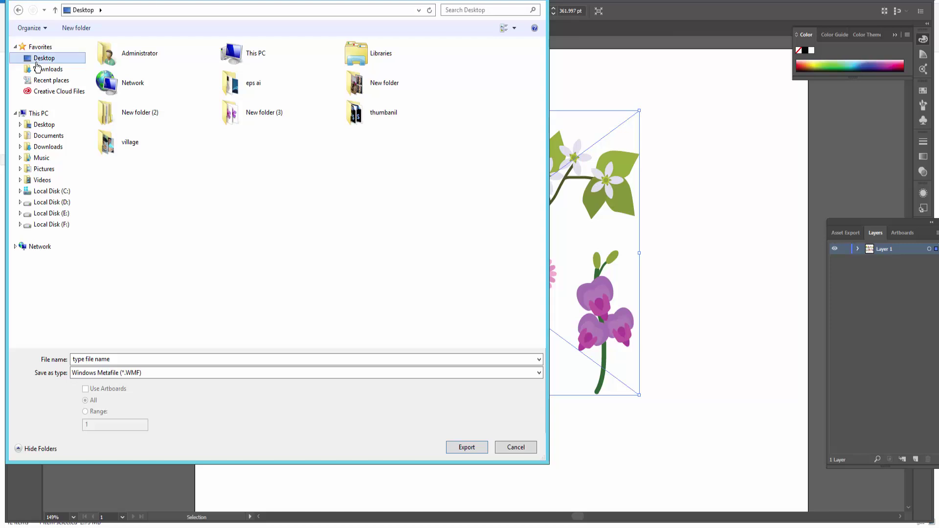
click(477, 449)
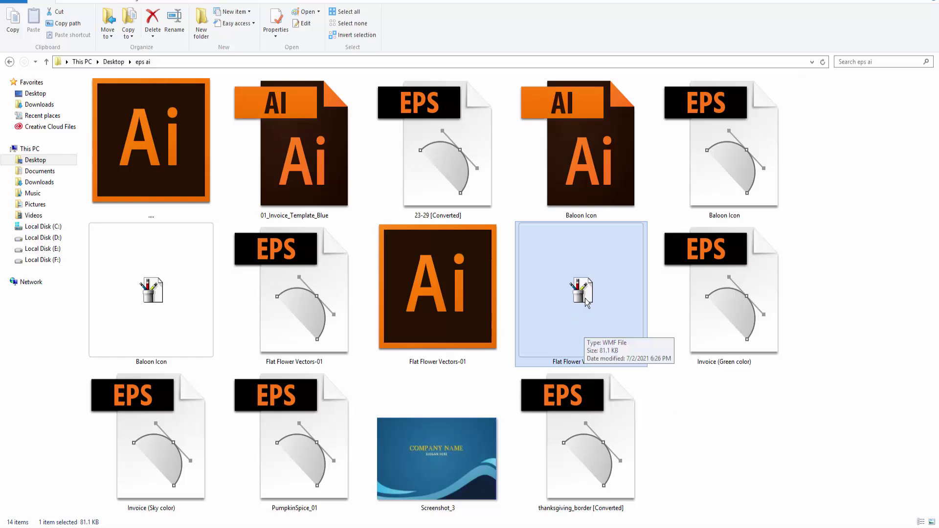
- Insert the exported flower WMF file on the PowerPoint slide and ungroup it, converting it to a Microsoft Office drawing object
drag(581, 302, 450, 274)
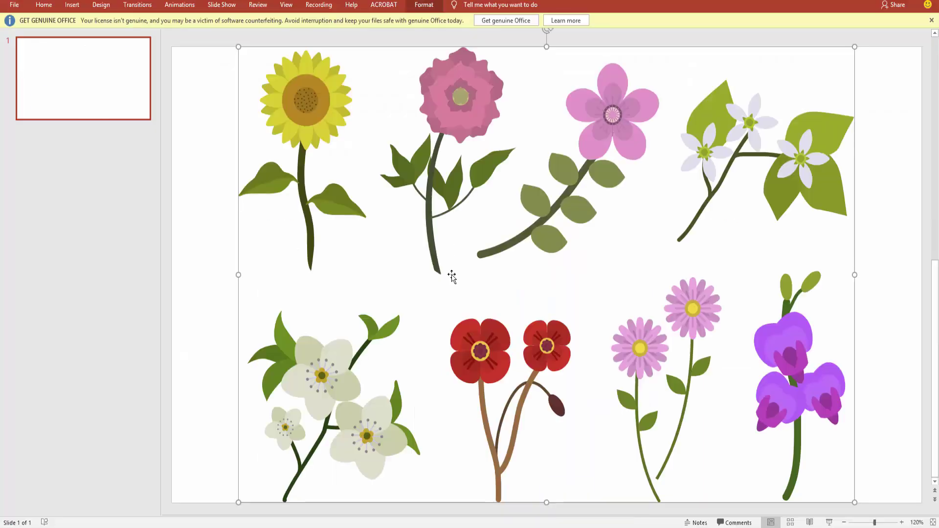
click(860, 259)
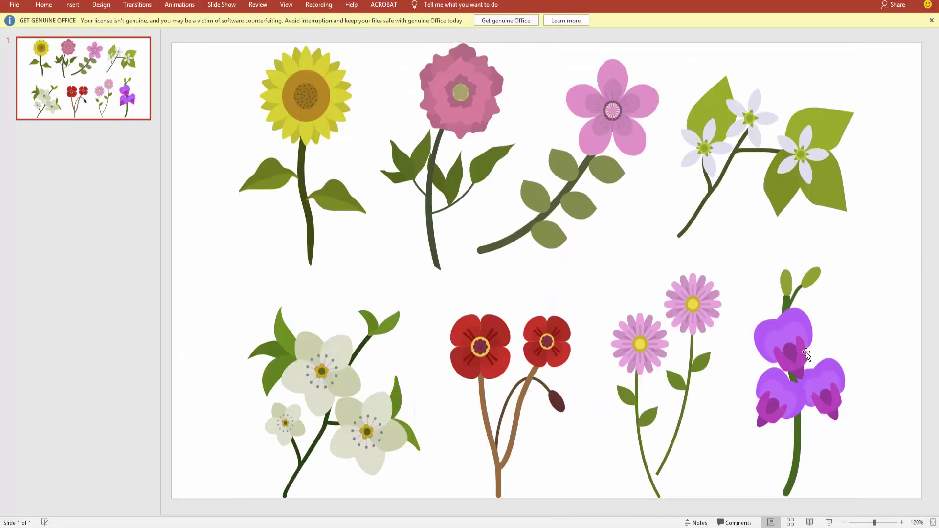
click(782, 335)
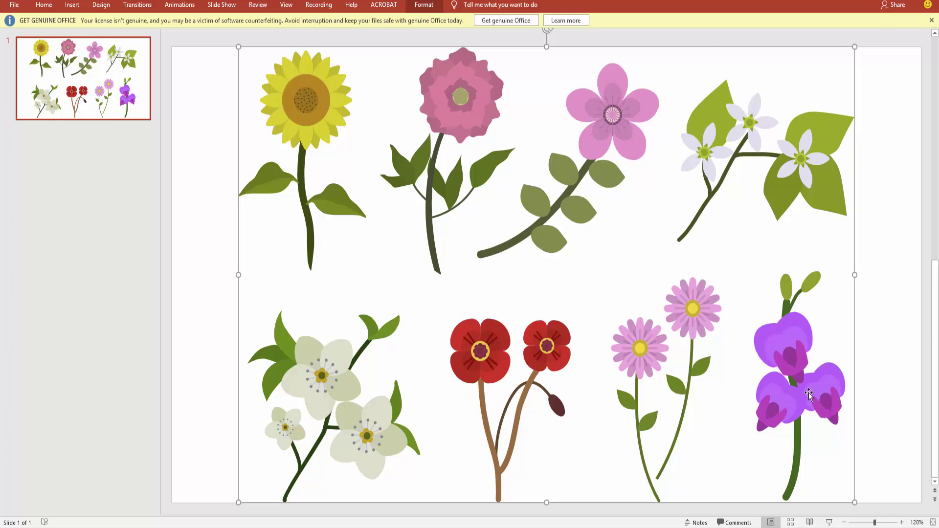
right_click(798, 340)
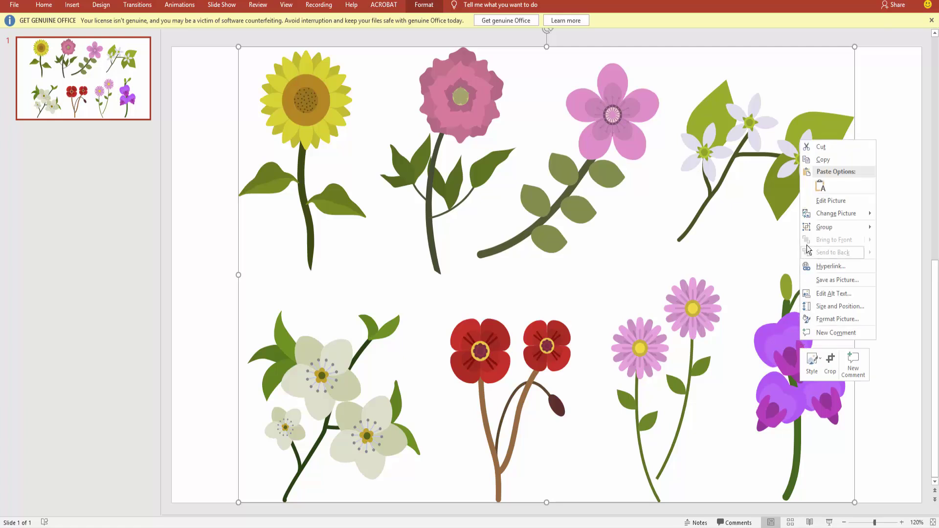
mouse_move(810, 228)
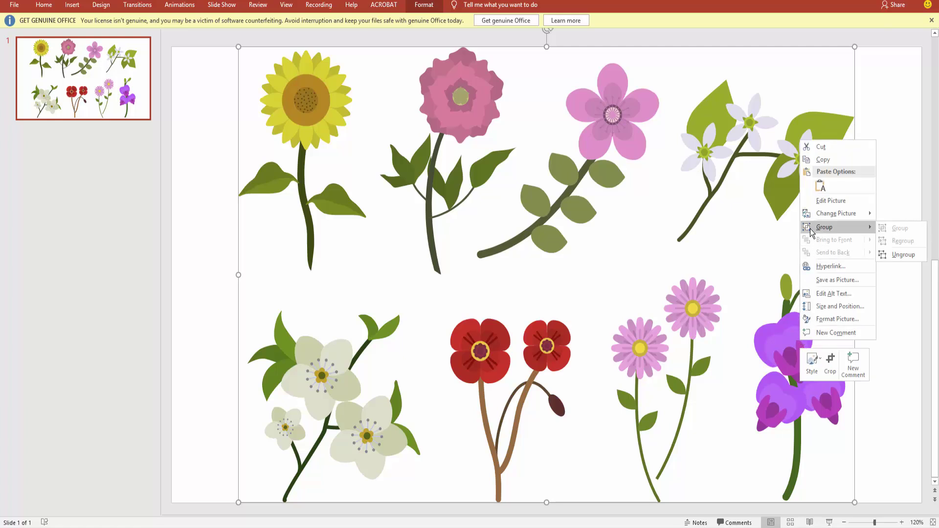
click(898, 256)
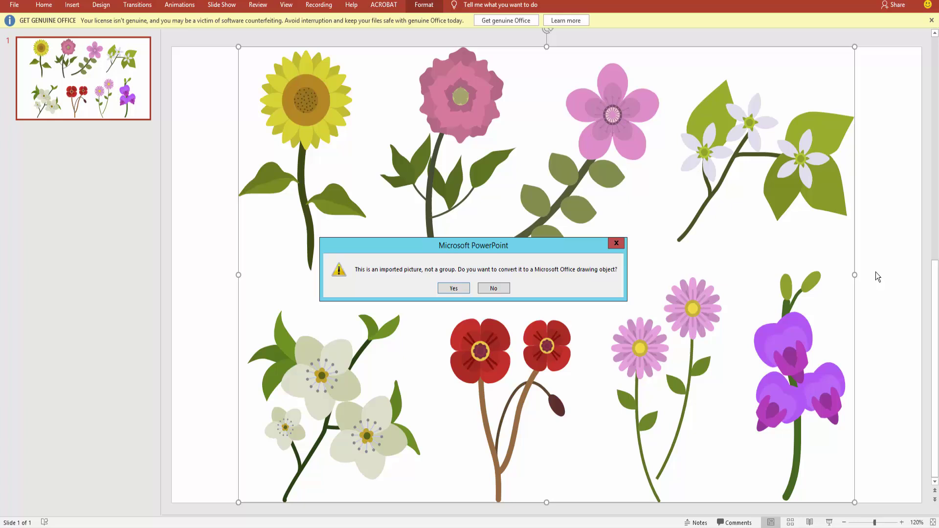
click(453, 288)
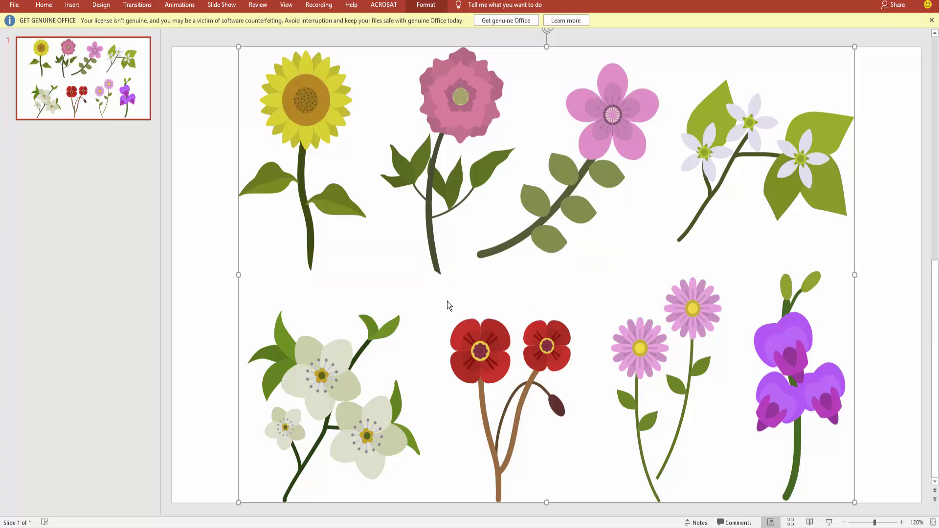
- Check that single petals of the red flower and the upper white flower can be selected as separate shapes
click(477, 363)
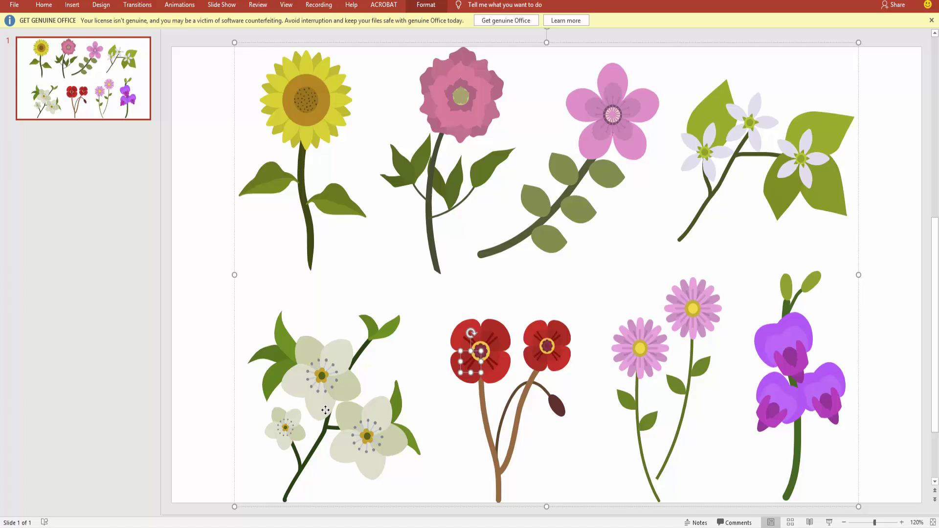
click(340, 391)
click(317, 410)
click(298, 383)
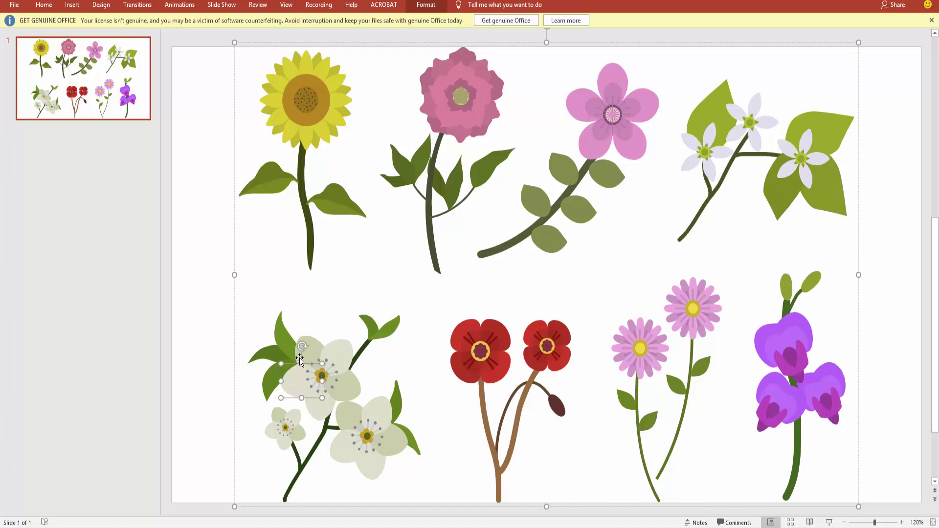
click(300, 358)
click(339, 363)
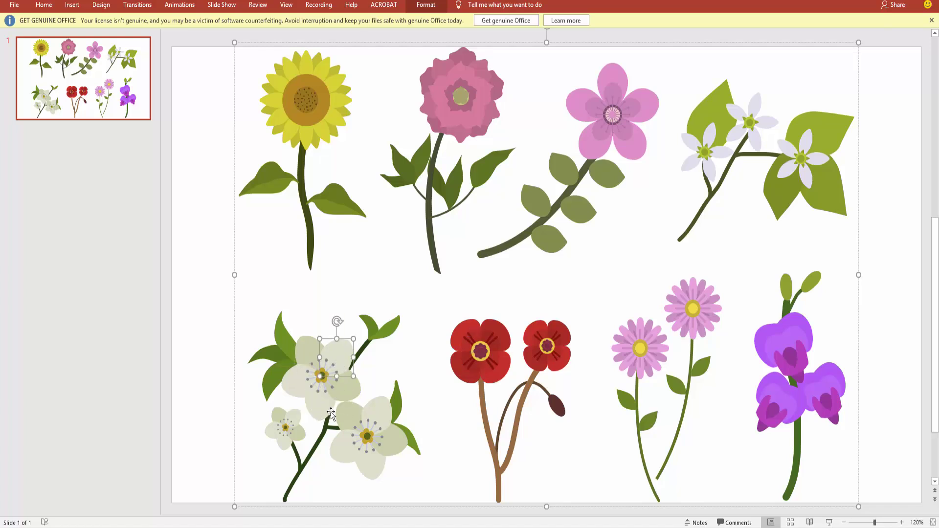
click(344, 390)
click(320, 411)
click(296, 379)
scroll(318, 312, down, 1)
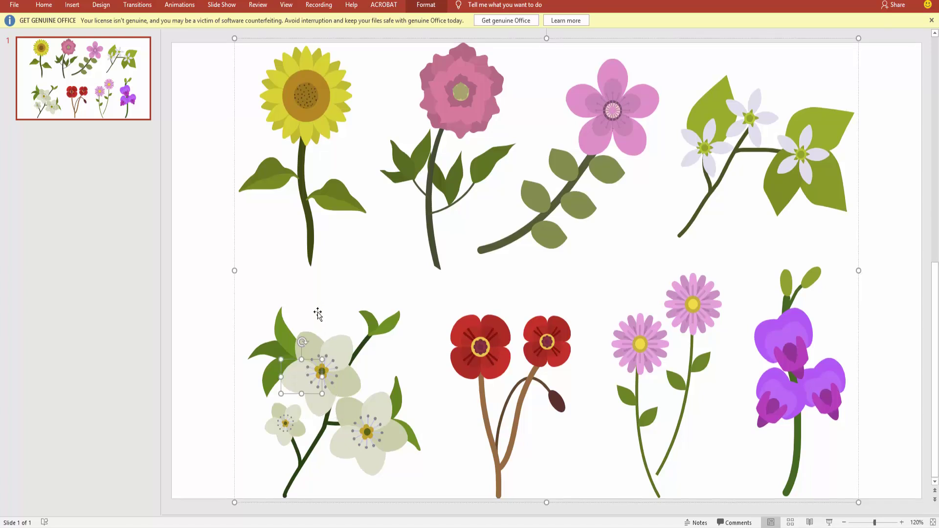
click(217, 386)
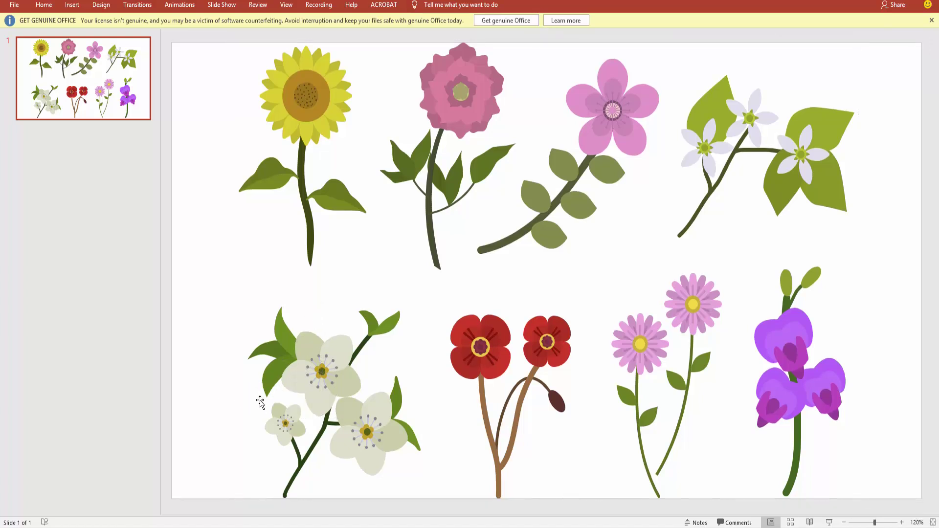
- Fill the upper-left petal of the upper white flower with a dark blue theme color
click(308, 360)
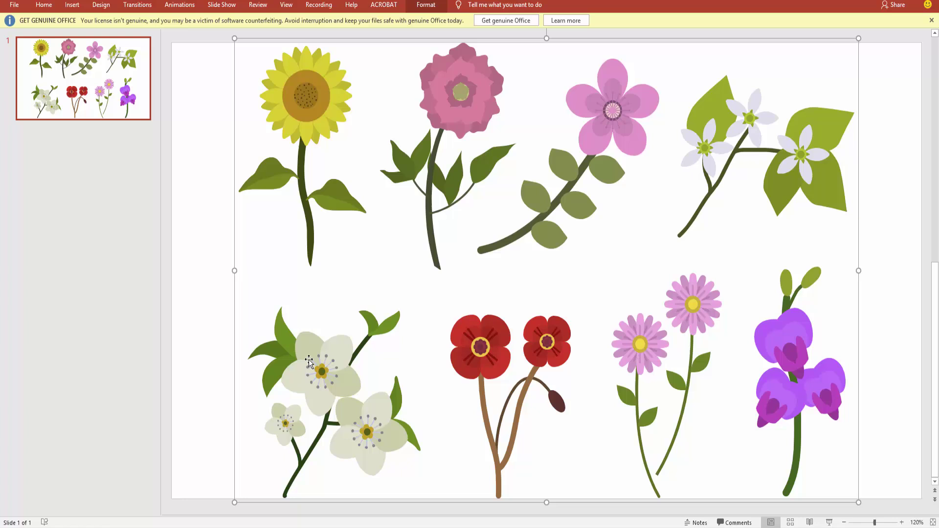
click(315, 360)
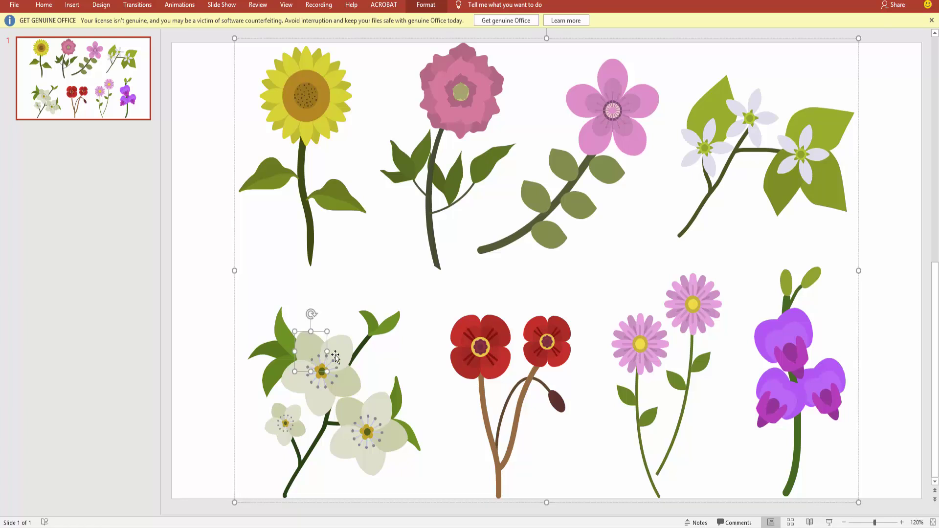
click(425, 5)
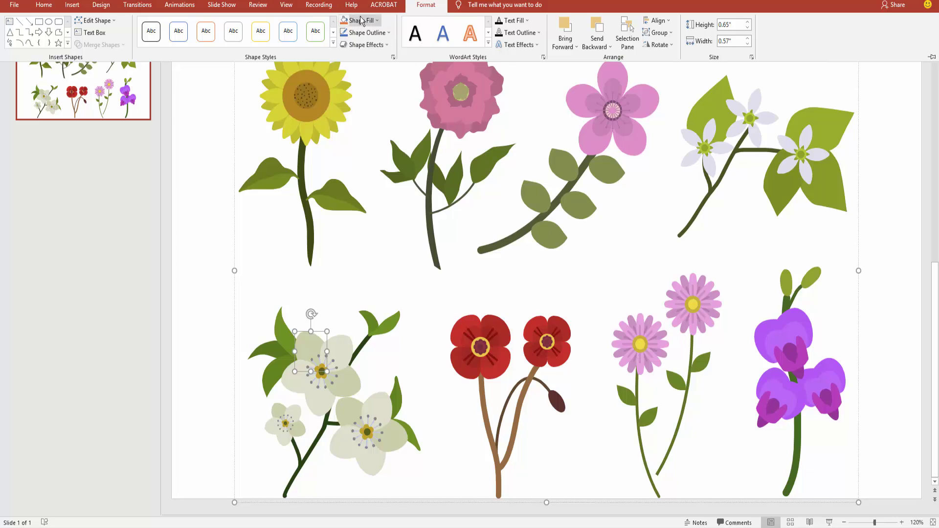
click(377, 22)
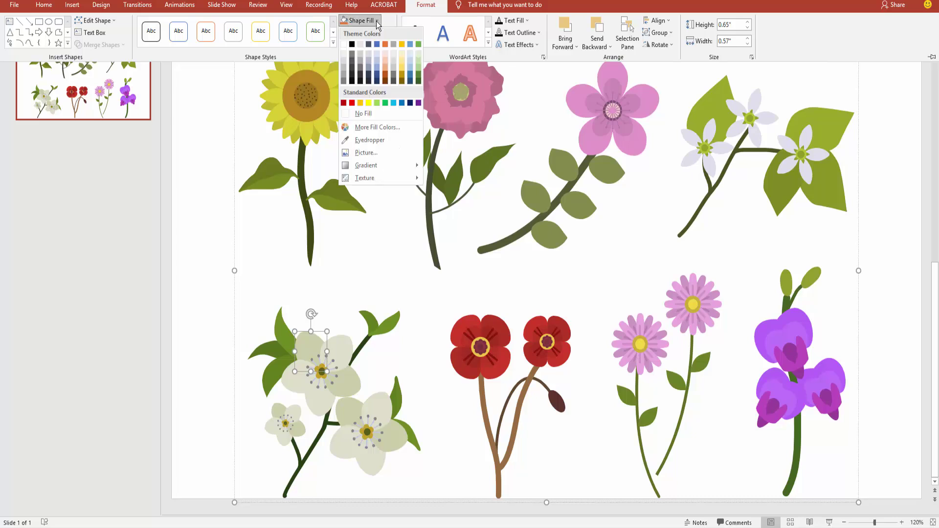
click(377, 75)
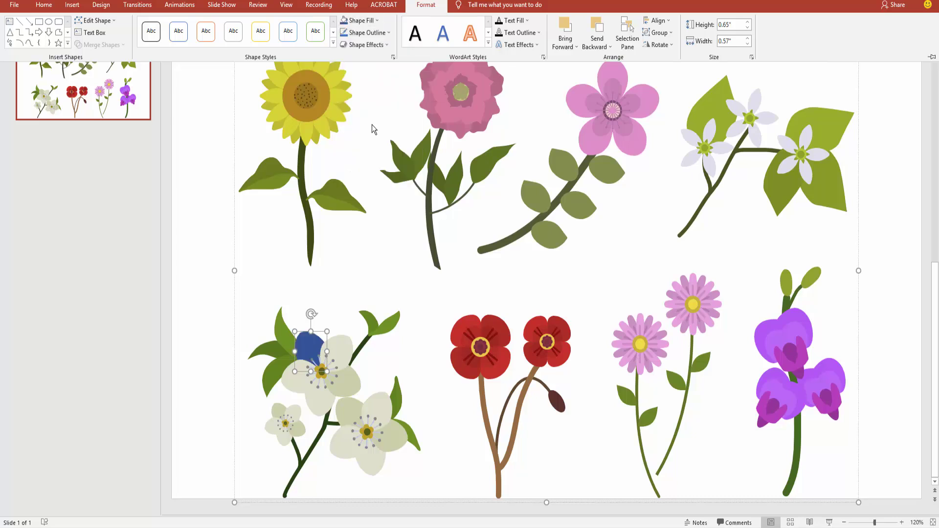
- Fill the upper-right and lower-right petals of the same flower with the same dark blue
click(340, 354)
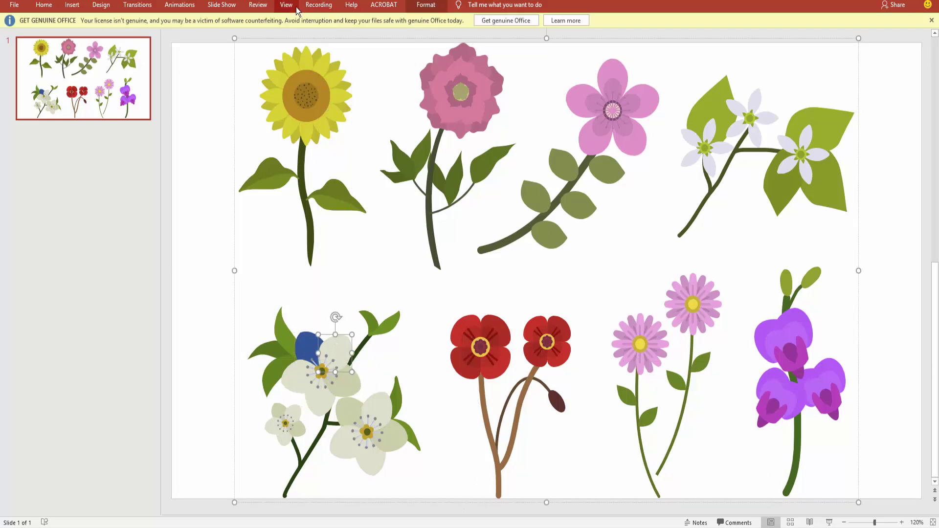
click(417, 11)
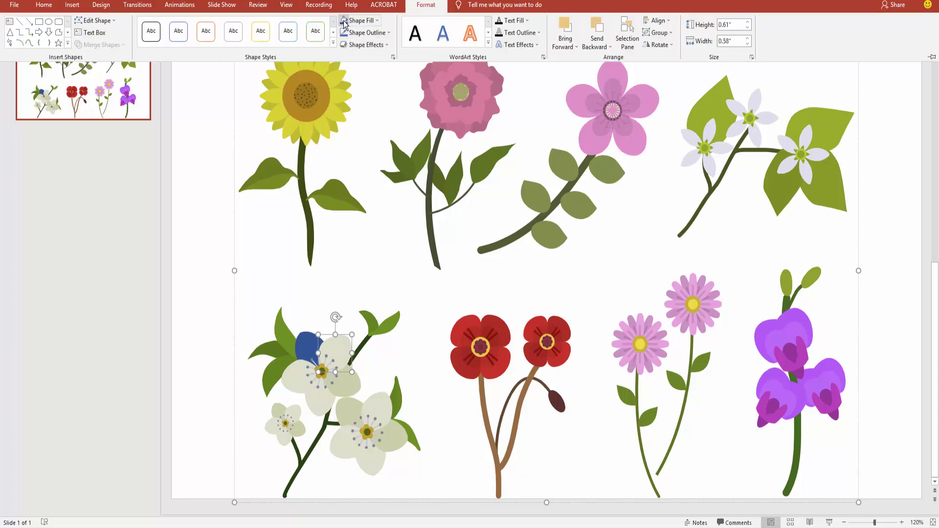
click(367, 24)
click(347, 379)
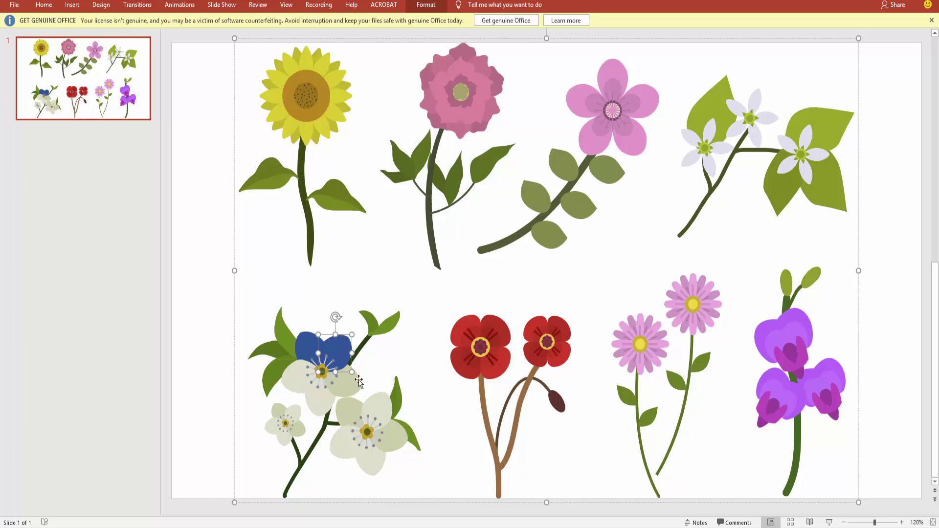
click(353, 386)
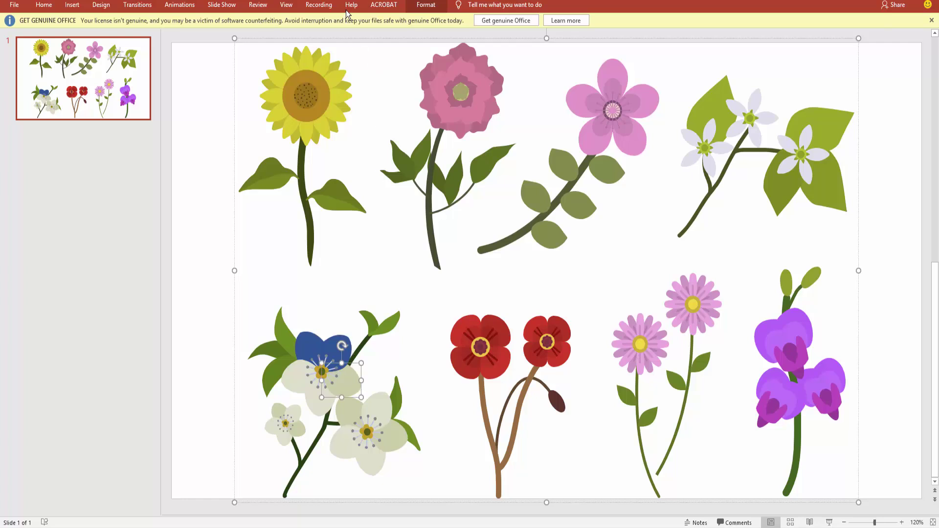
click(423, 8)
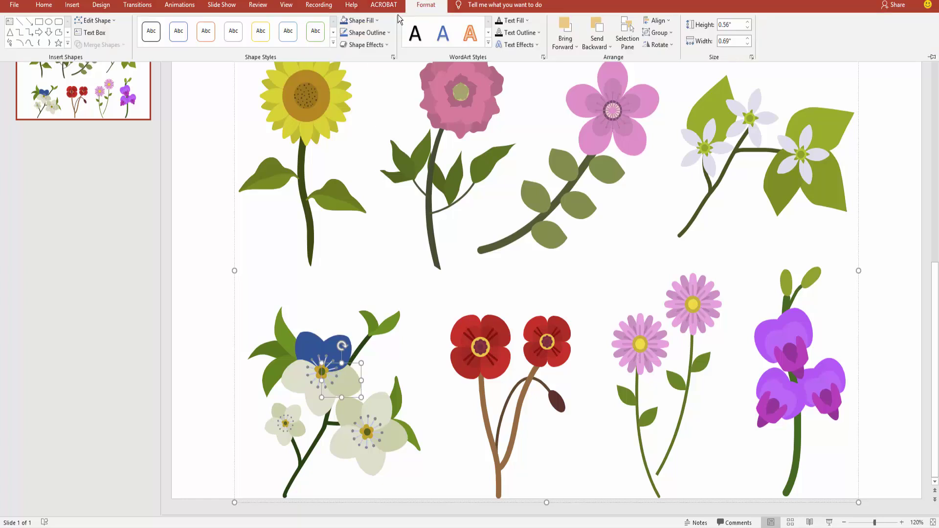
click(361, 21)
- Fill the bottom and left petals of the upper white flower with the same dark blue as its other petals
click(319, 411)
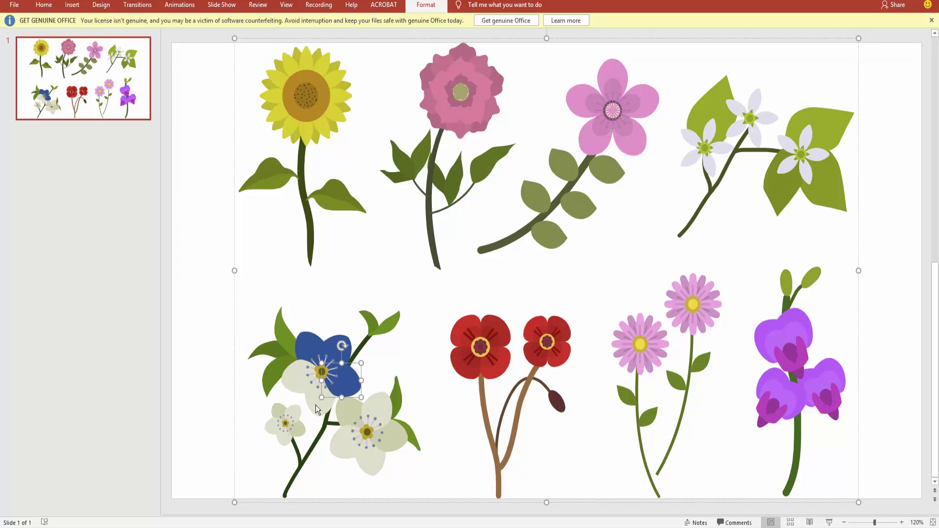
click(323, 408)
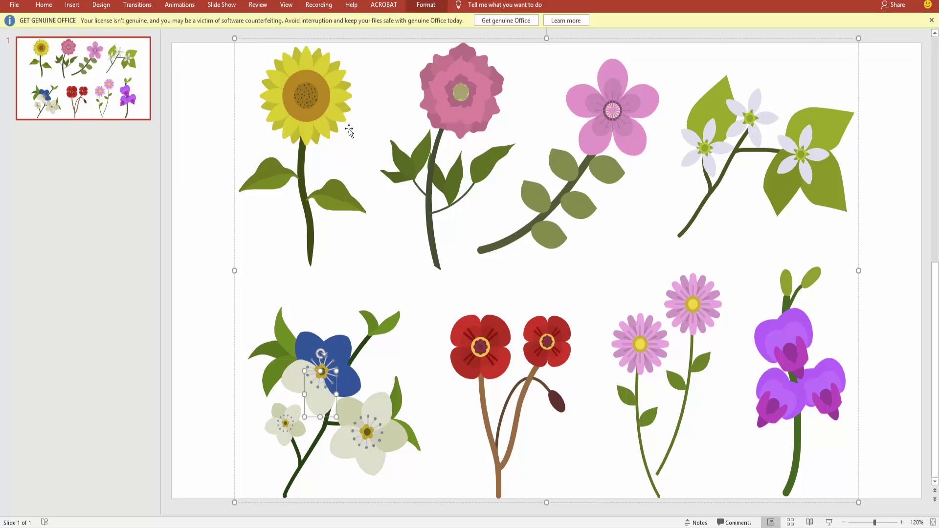
click(416, 5)
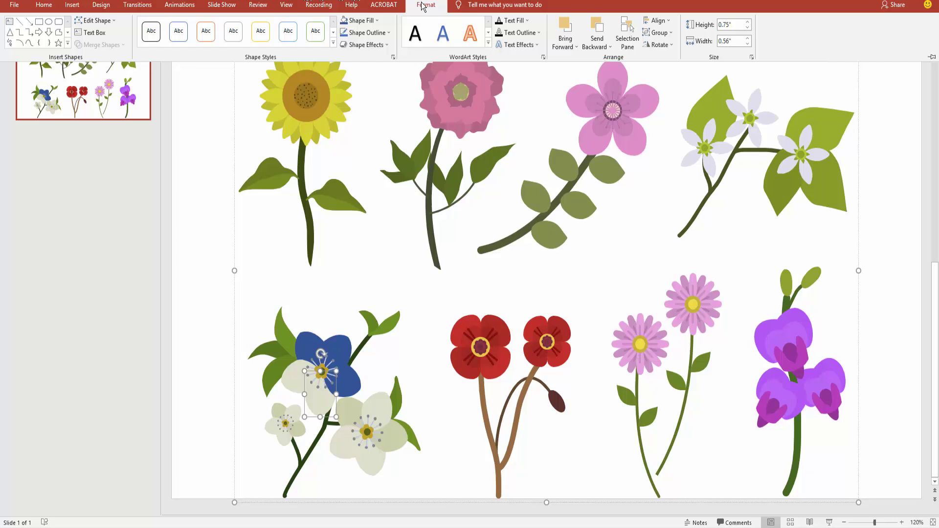
click(345, 20)
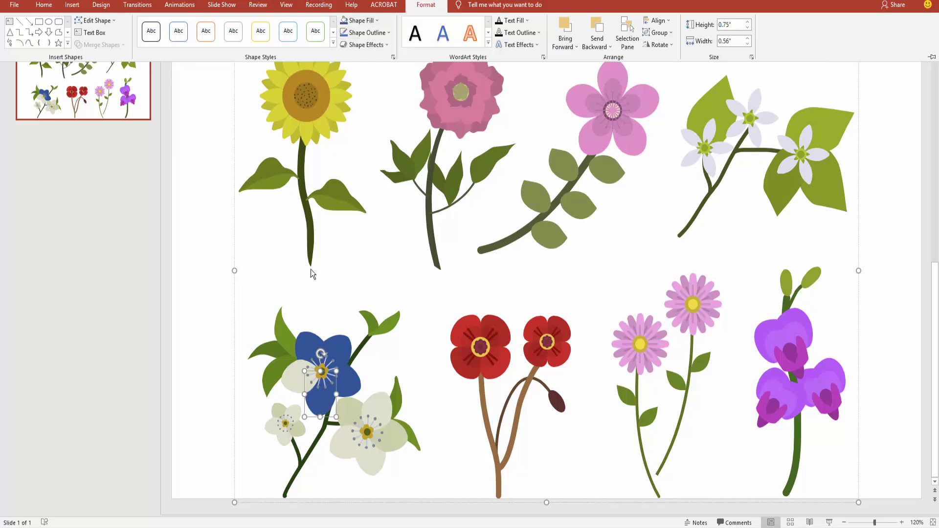
click(293, 379)
click(294, 382)
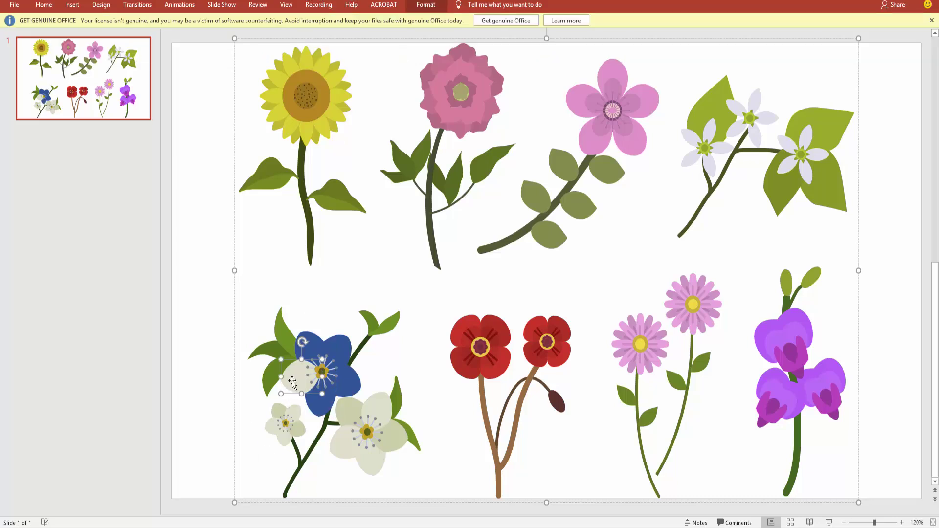
click(425, 7)
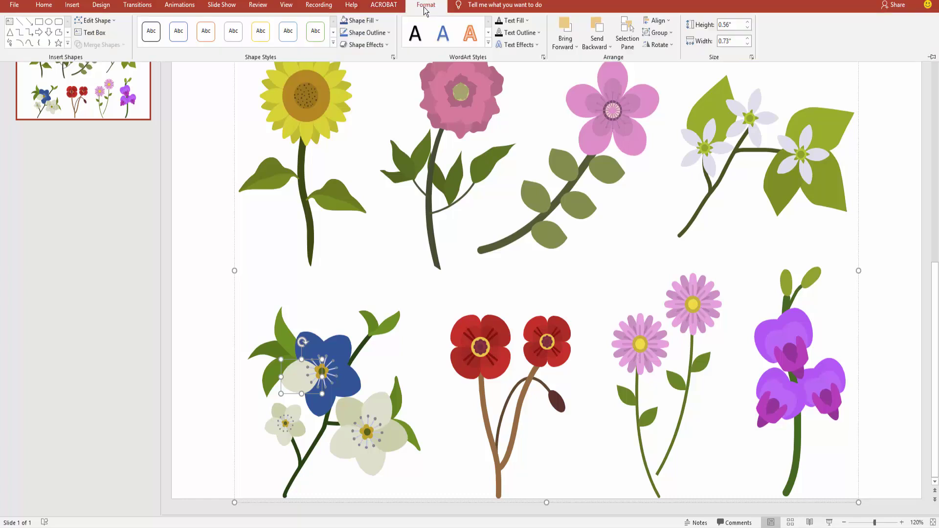
click(351, 20)
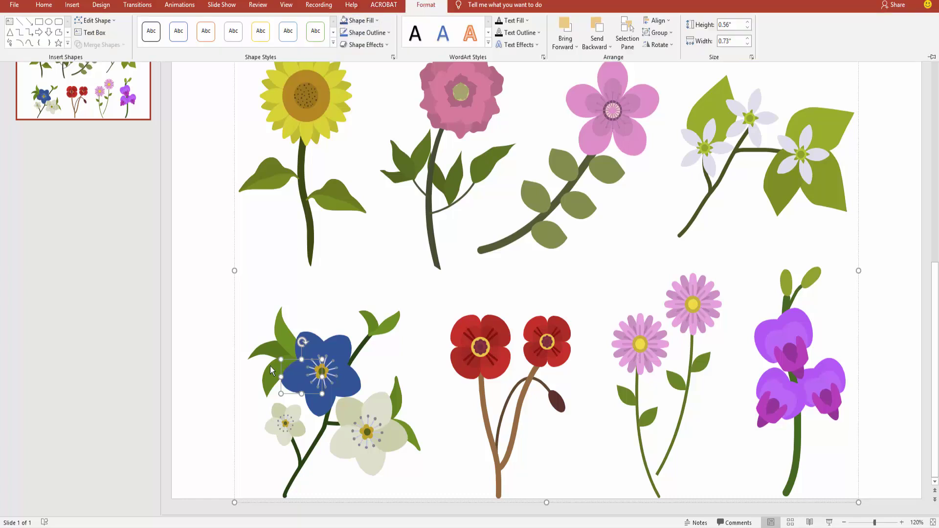
- Check that the main stem and a petal of the small white flower can be selected as separate shapes
click(311, 454)
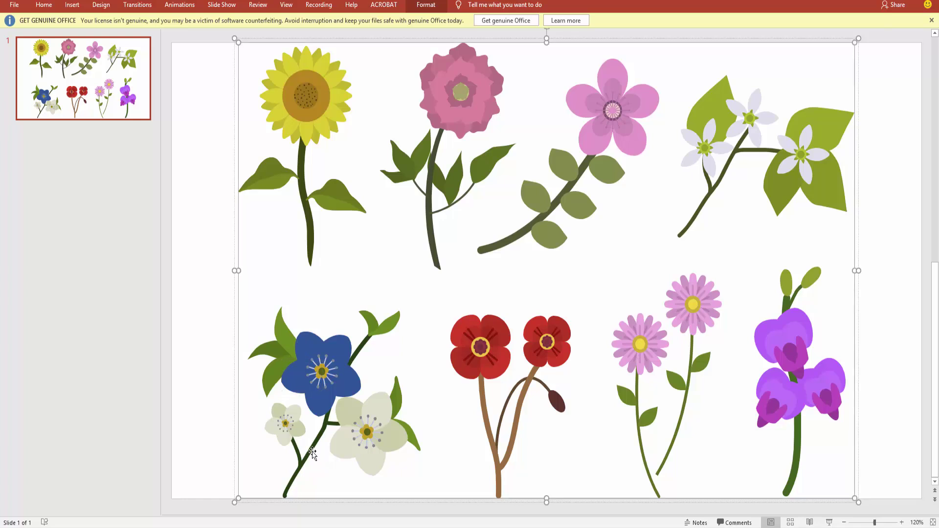
click(311, 450)
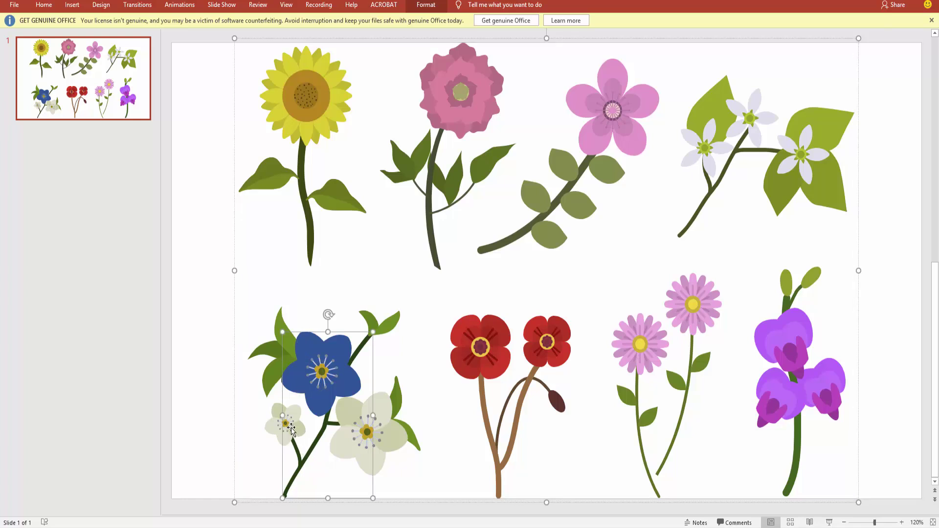
click(291, 429)
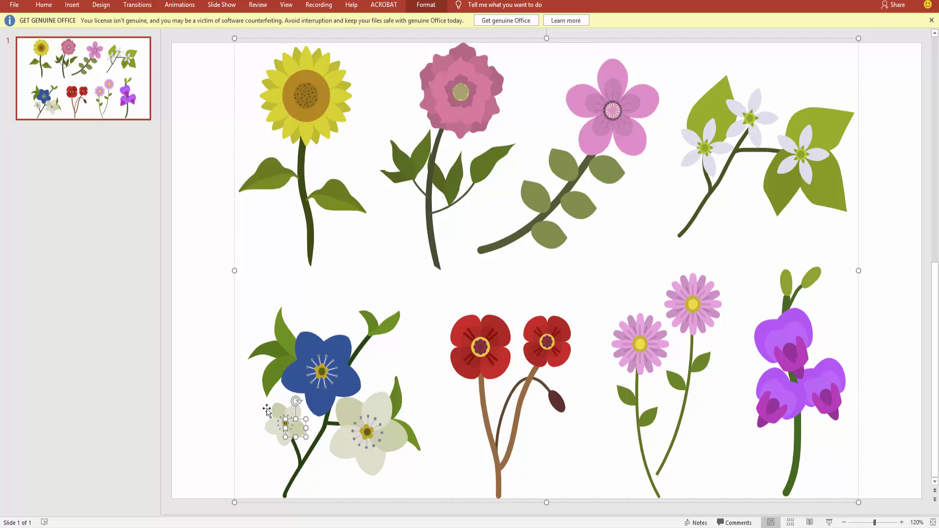
drag(286, 407, 314, 453)
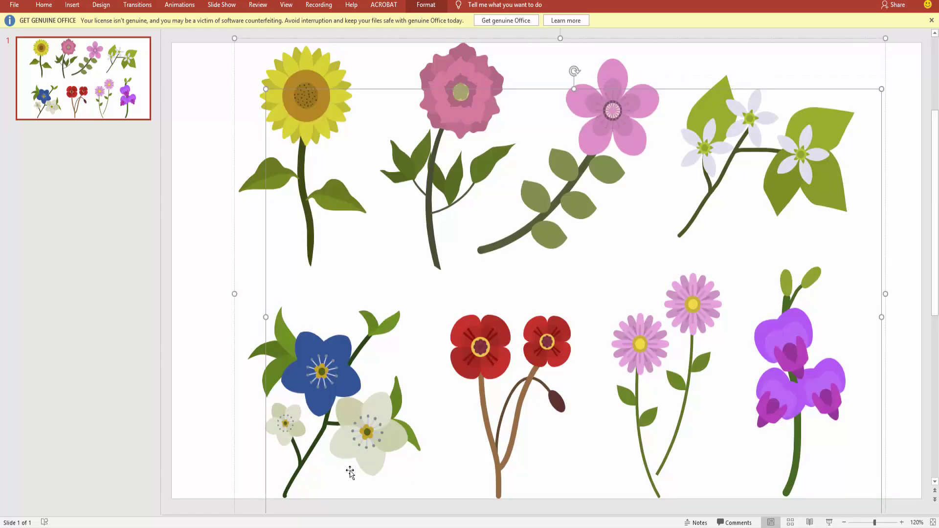
- Delete the petals and yellow center of the larger white flower below the blue one, and shift the artwork slightly up and left
click(384, 459)
drag(384, 458, 391, 418)
key(Delete)
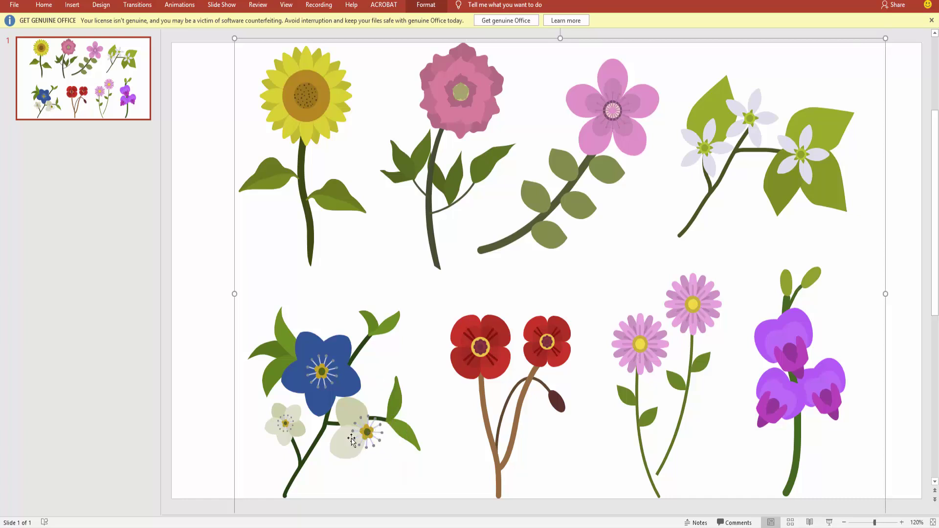
click(349, 438)
key(Delete)
click(350, 415)
key(Delete)
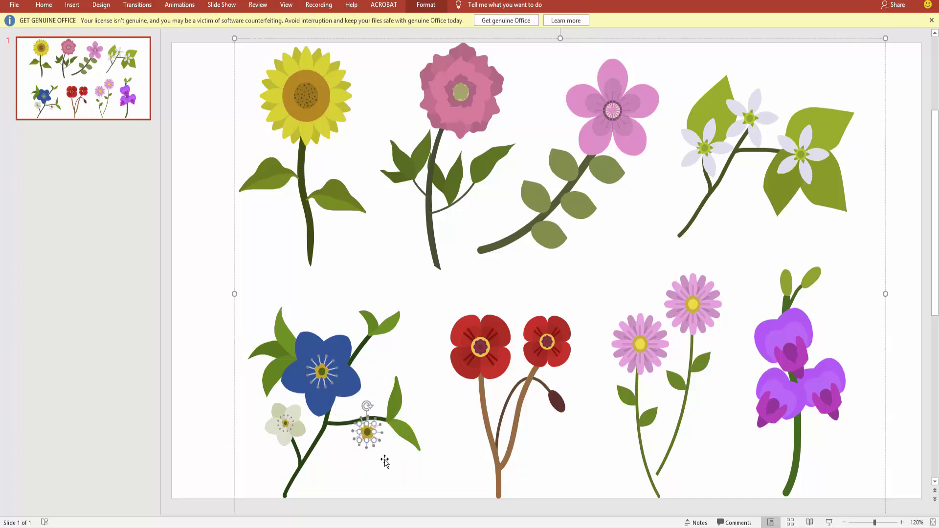
drag(384, 459, 359, 408)
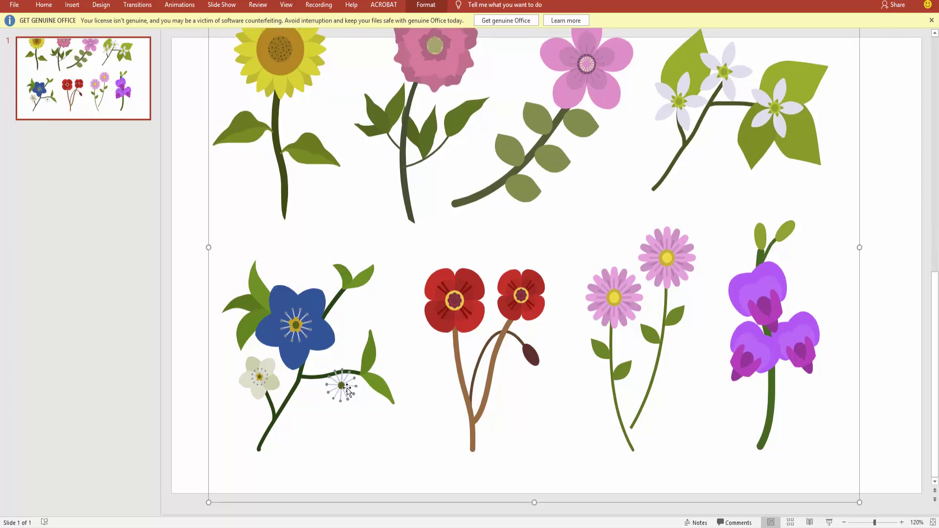
scroll(356, 404, up, 1)
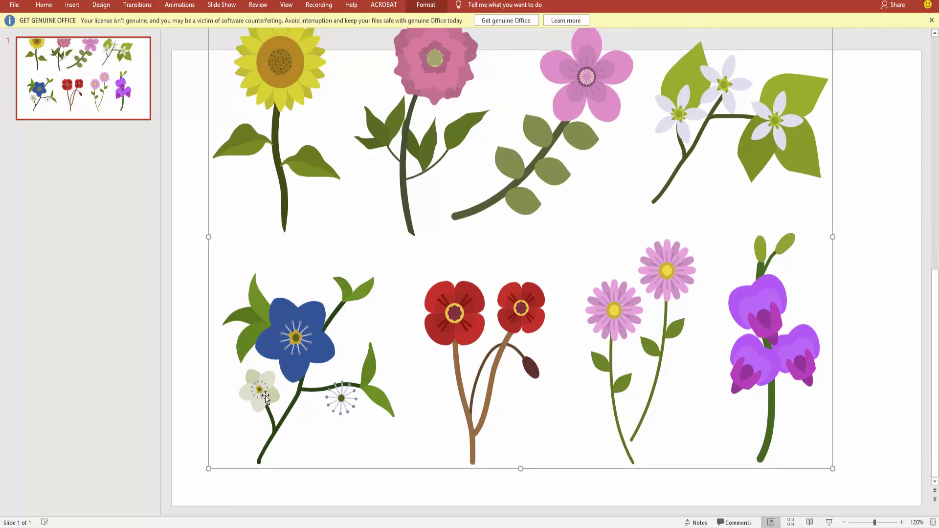
- Delete all petals of the small white flower below the blue flower
click(248, 394)
key(Delete)
click(247, 395)
key(Delete)
click(255, 389)
key(Delete)
click(255, 378)
key(Delete)
- Delete the small flower's stem, its center pieces and some of its stamens
key(Delete)
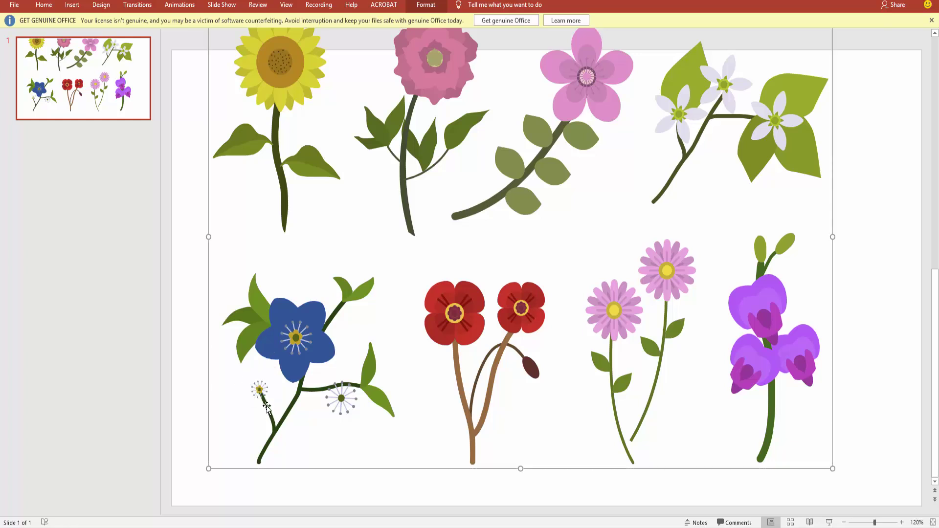
click(267, 406)
key(Delete)
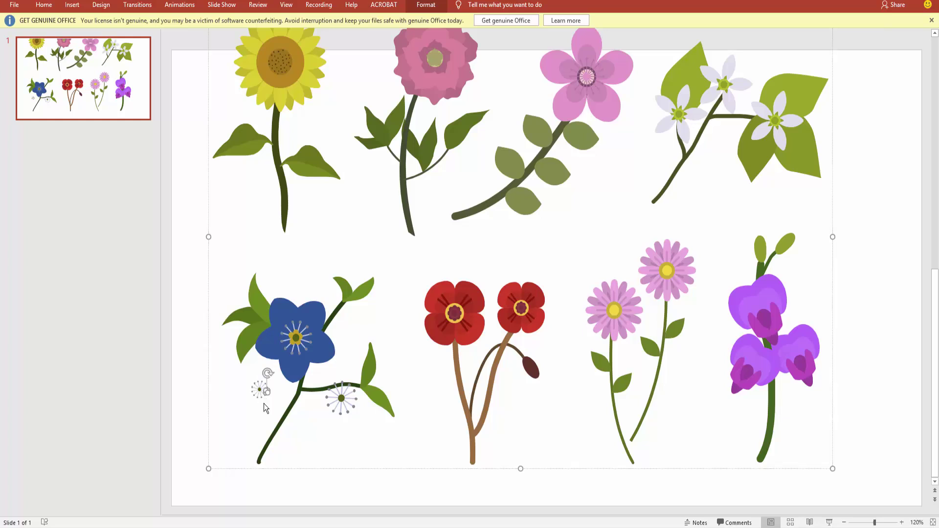
drag(265, 398, 248, 380)
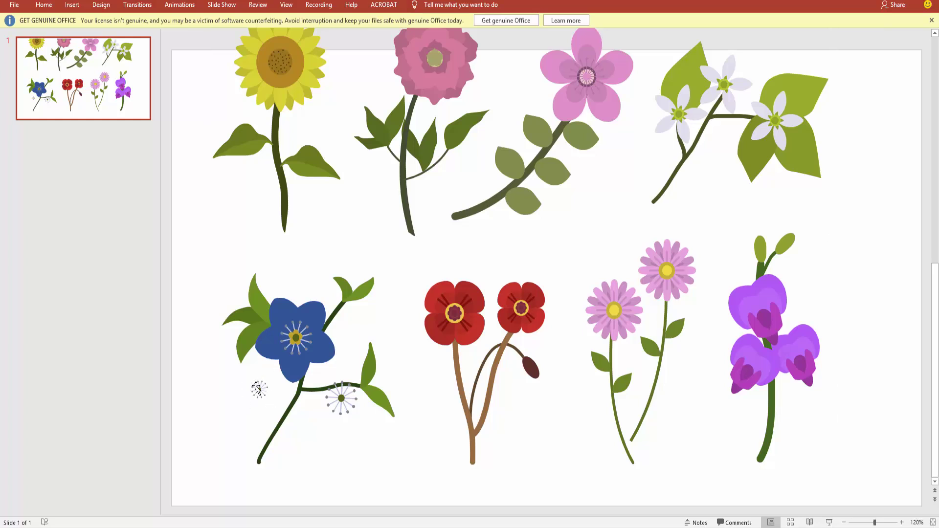
click(258, 389)
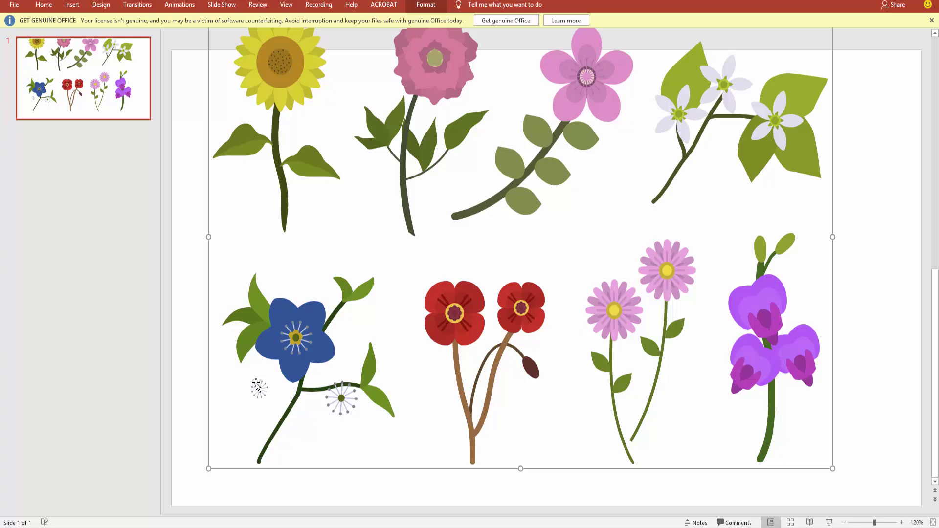
click(264, 389)
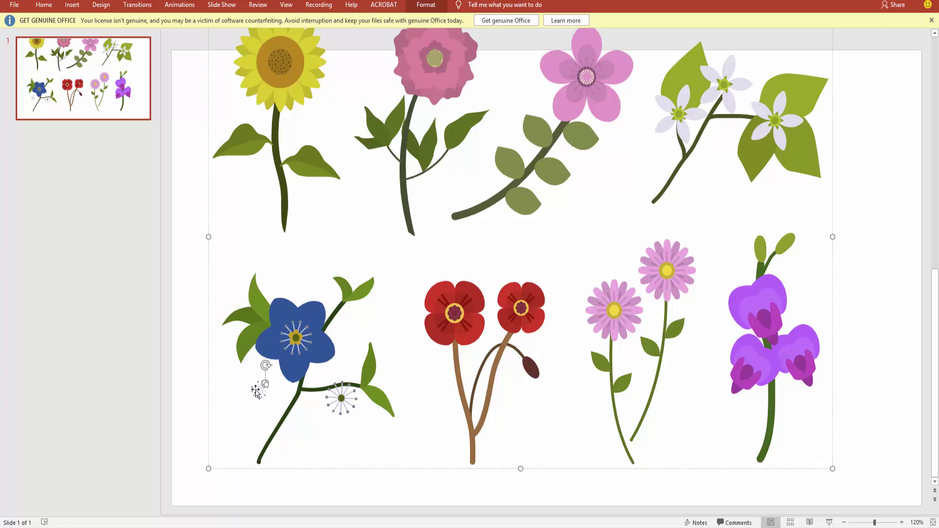
key(Delete)
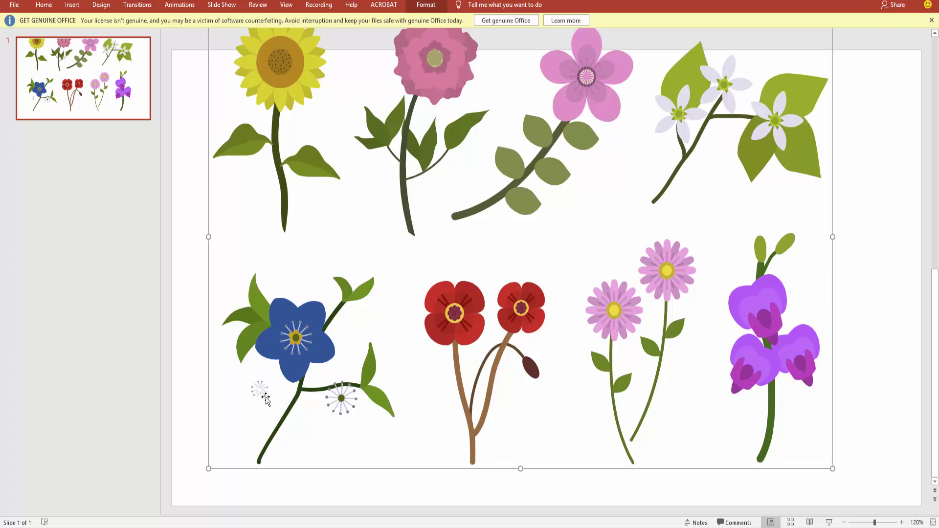
click(253, 393)
key(Delete)
click(252, 388)
key(Delete)
click(250, 389)
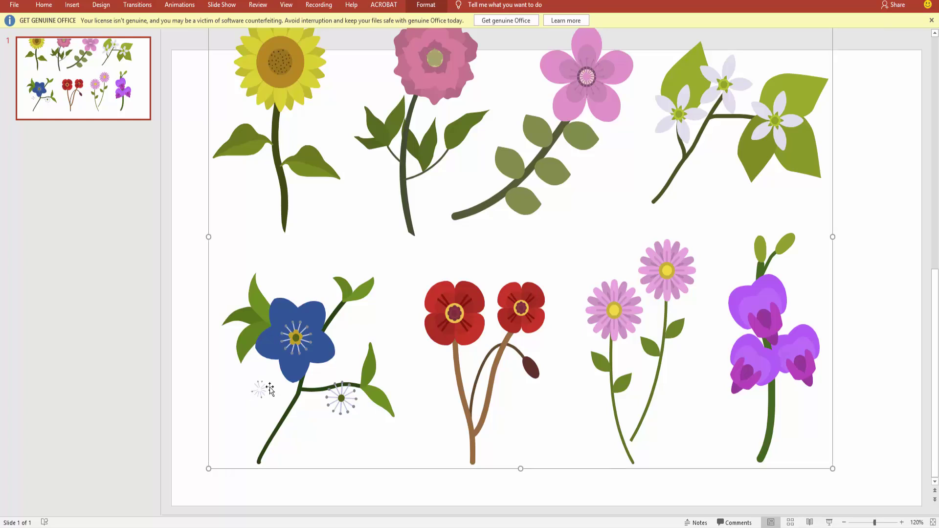
- Delete the blue flower's main stem and side branch, together with the leaves to the right of the flower
click(291, 407)
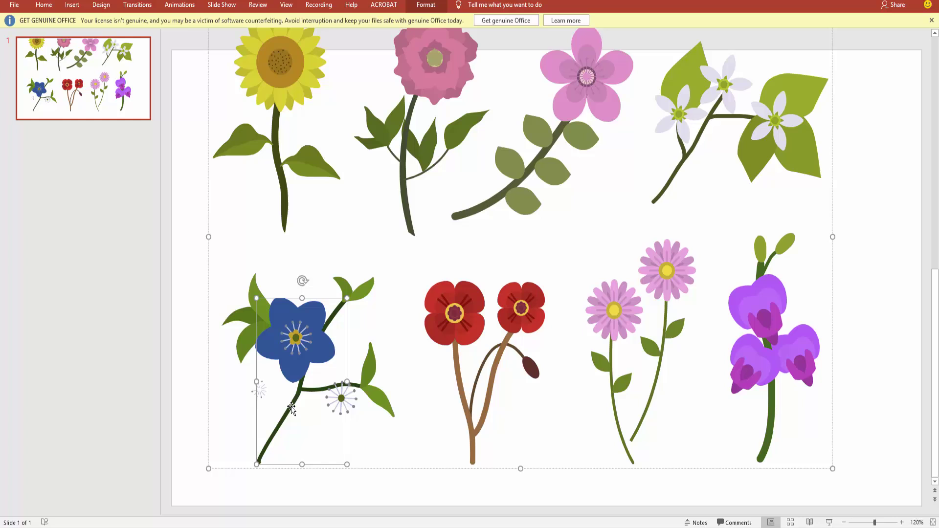
key(Delete)
click(321, 389)
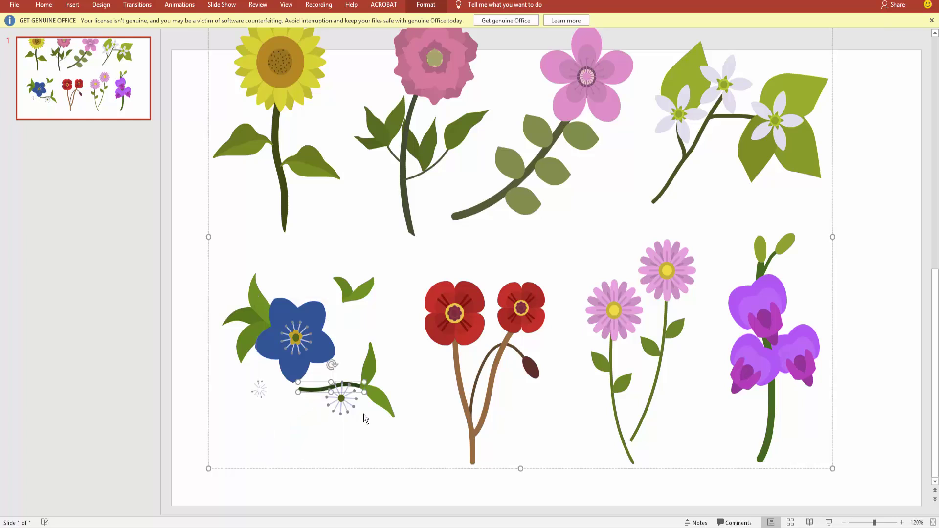
key(Delete)
click(374, 396)
key(Delete)
click(368, 362)
key(Delete)
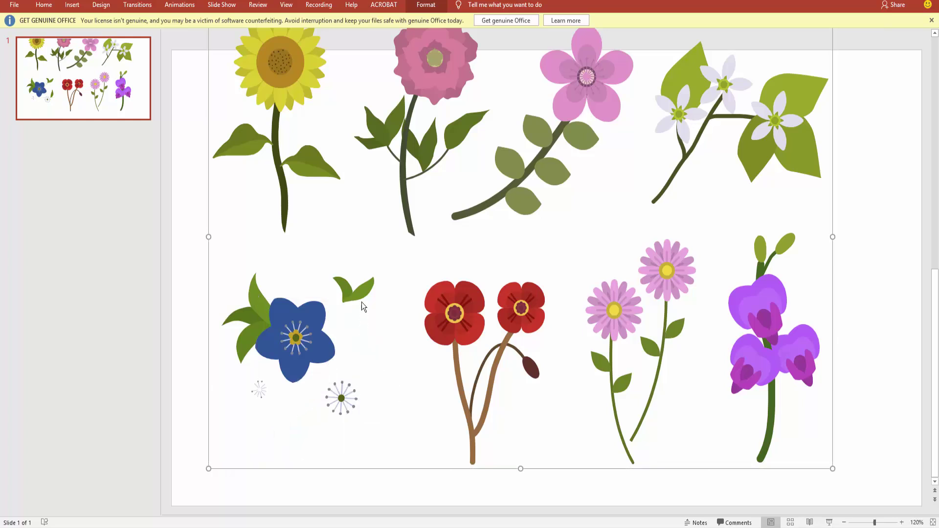
click(339, 310)
key(Delete)
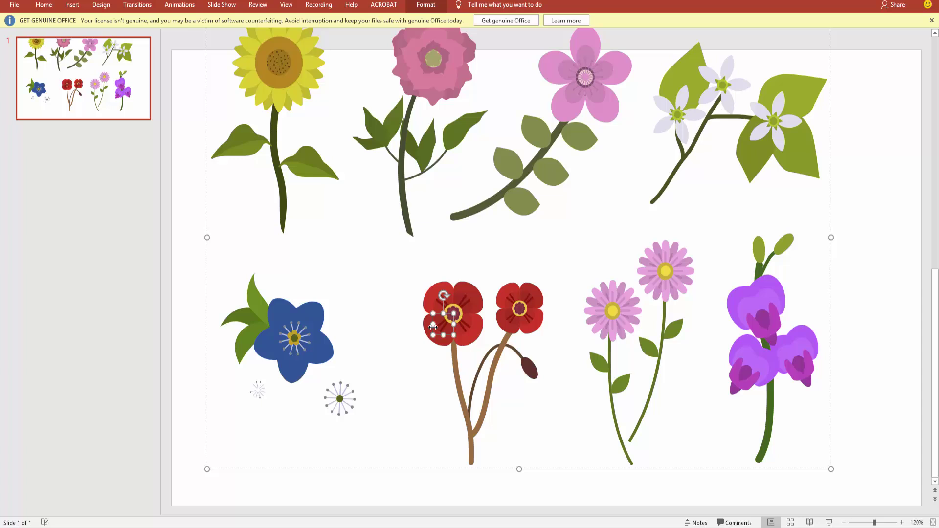
scroll(538, 216, up, 2)
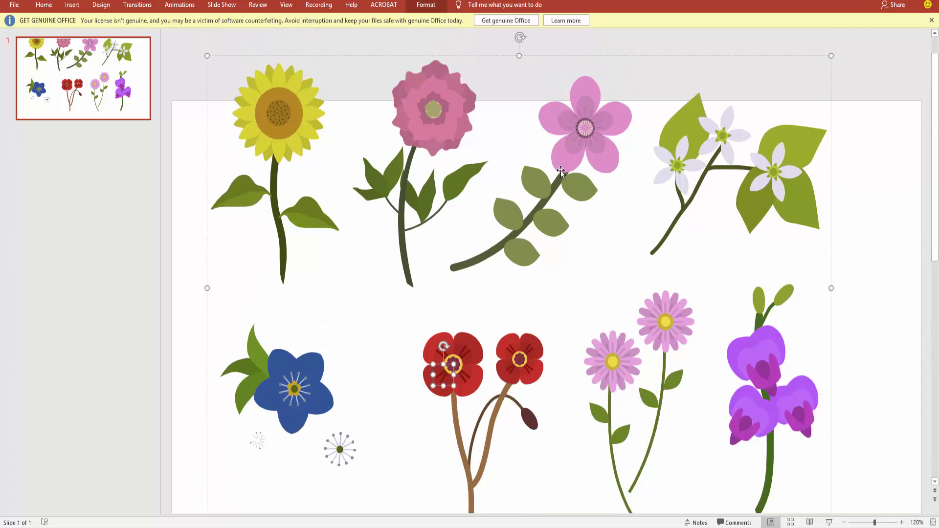
click(561, 168)
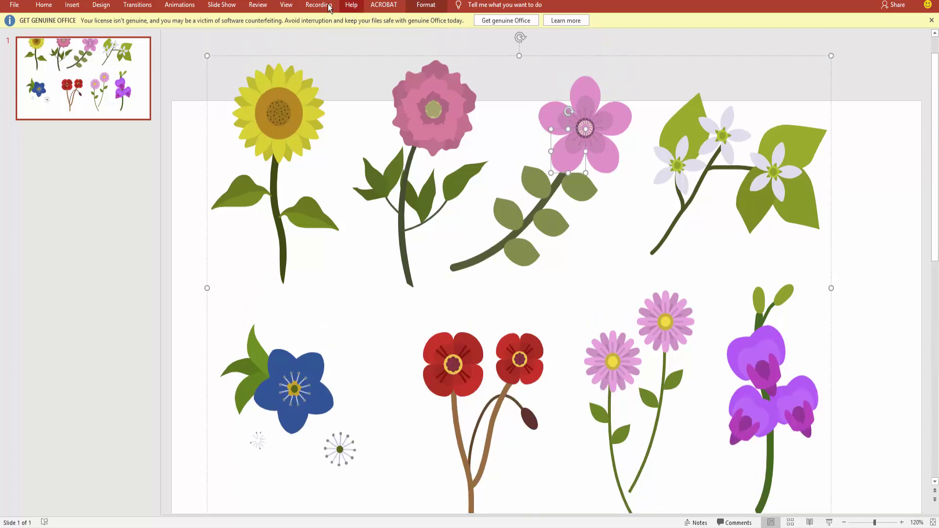
click(426, 5)
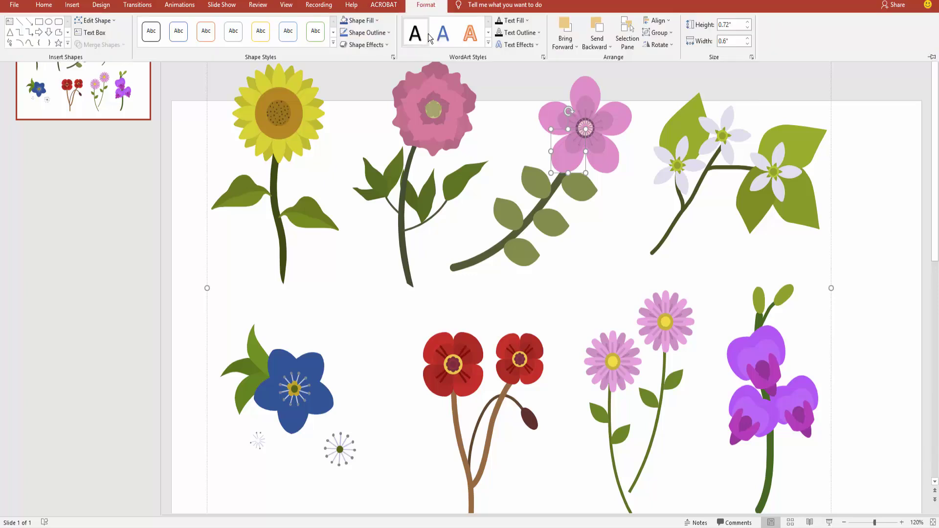
click(372, 34)
click(371, 33)
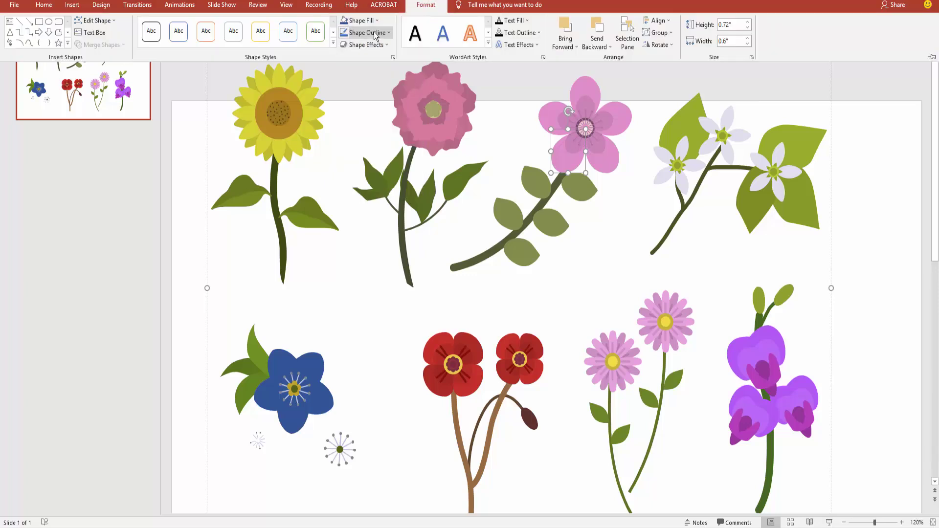
click(274, 371)
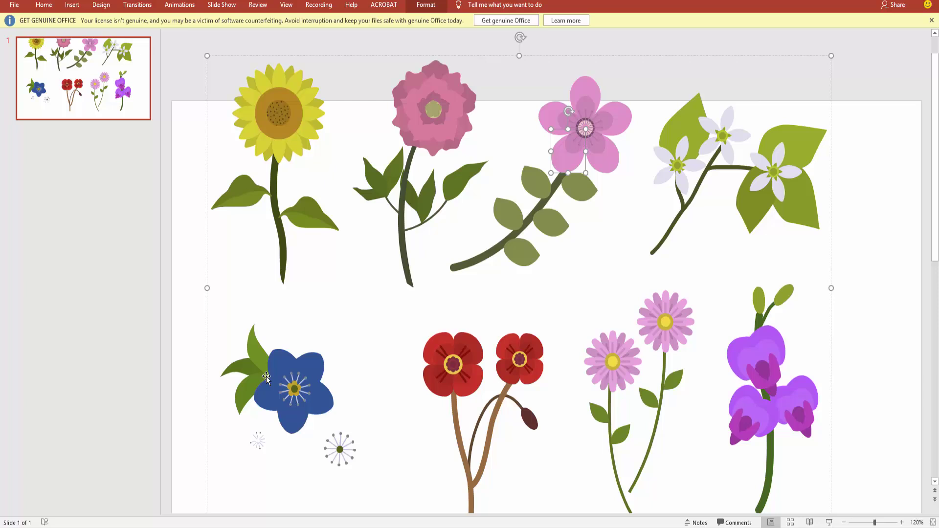
- Apply the yellow glow variation from the second row to the blue flower's bottom petal and deselect it
click(277, 369)
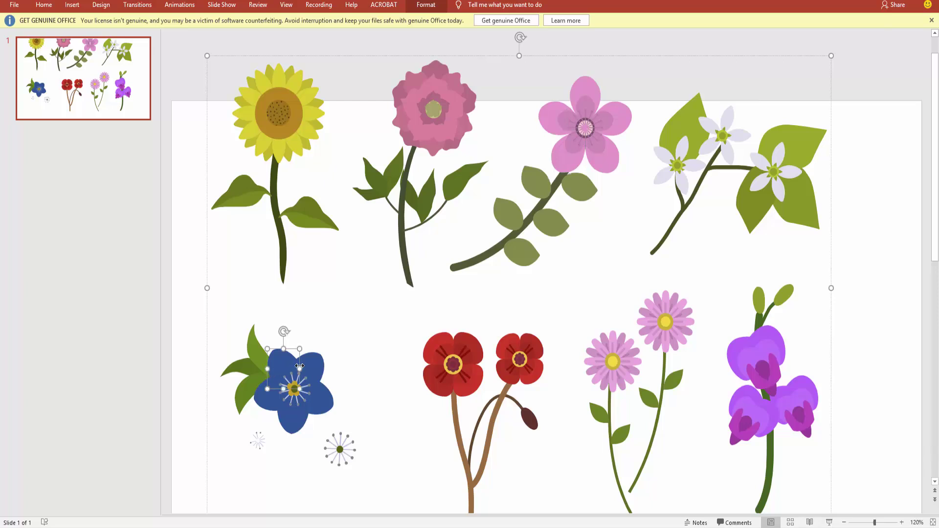
click(296, 423)
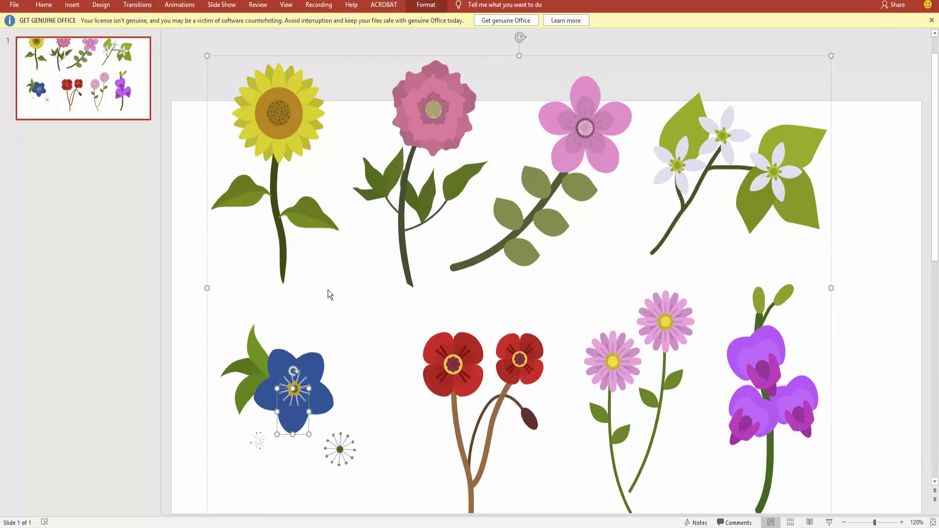
click(414, 5)
click(366, 44)
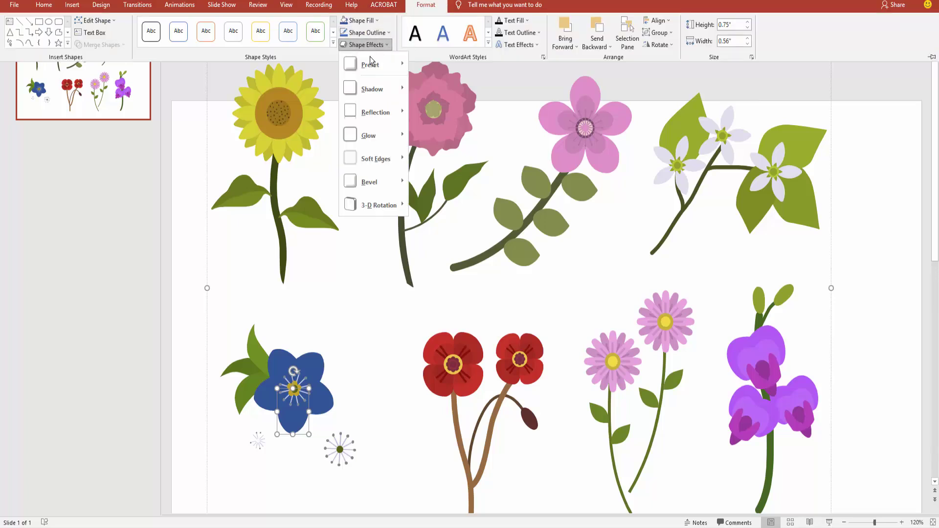
mouse_move(374, 138)
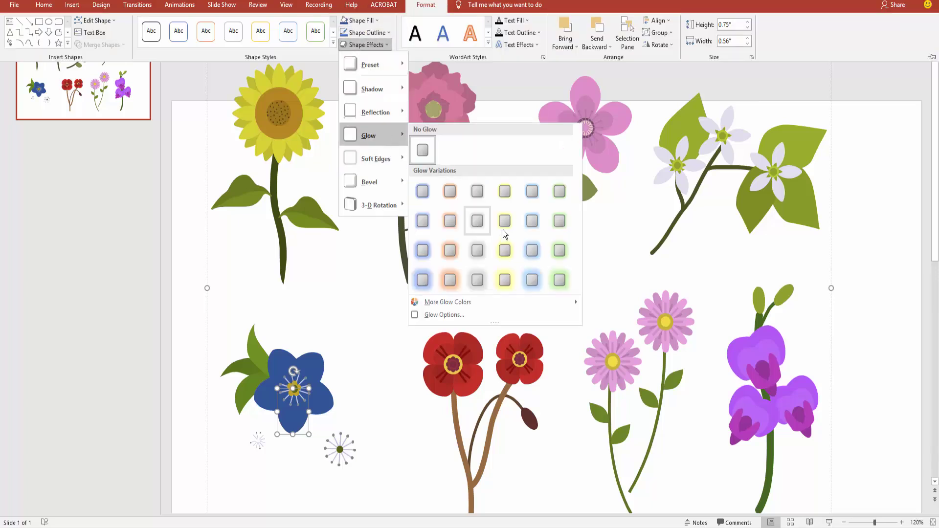
click(507, 228)
click(315, 431)
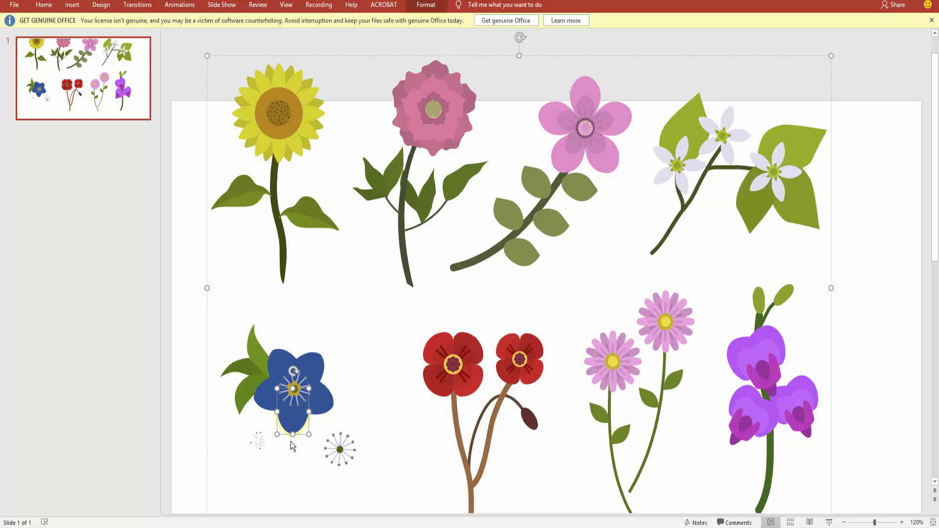
click(288, 447)
scroll(291, 456, down, 1)
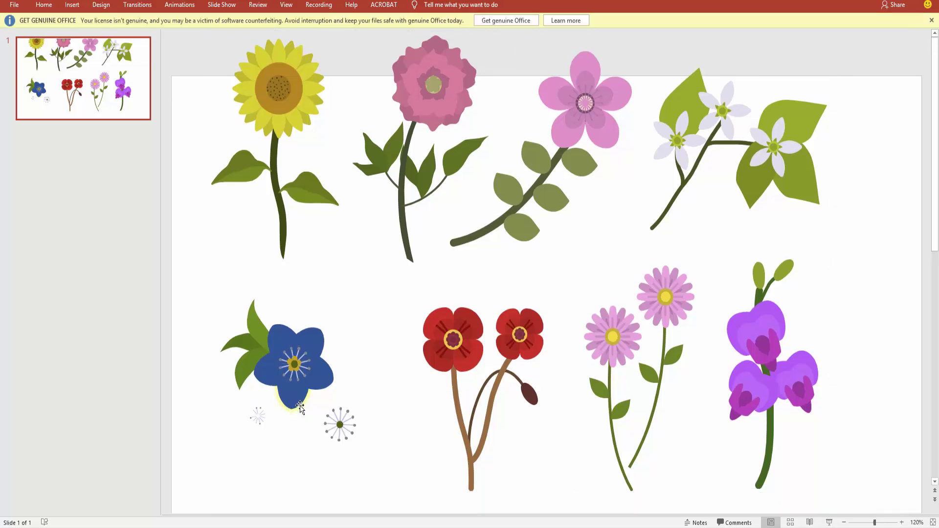